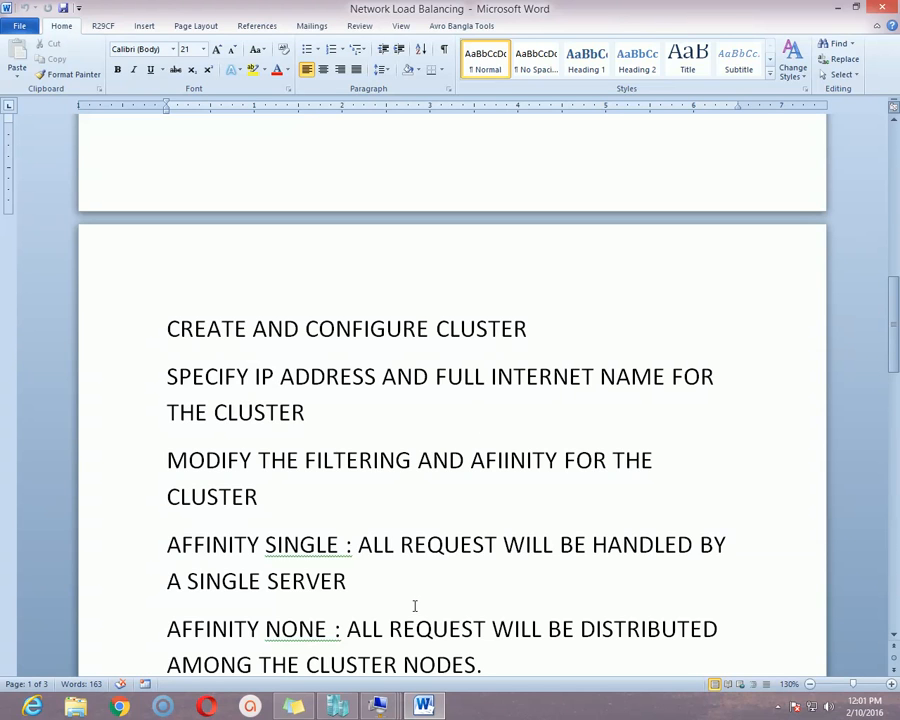
Bring up the Adatum DC sign-in screen after switching briefly among the IPAM client and ADL-DC windows.
mouse_move(389, 712)
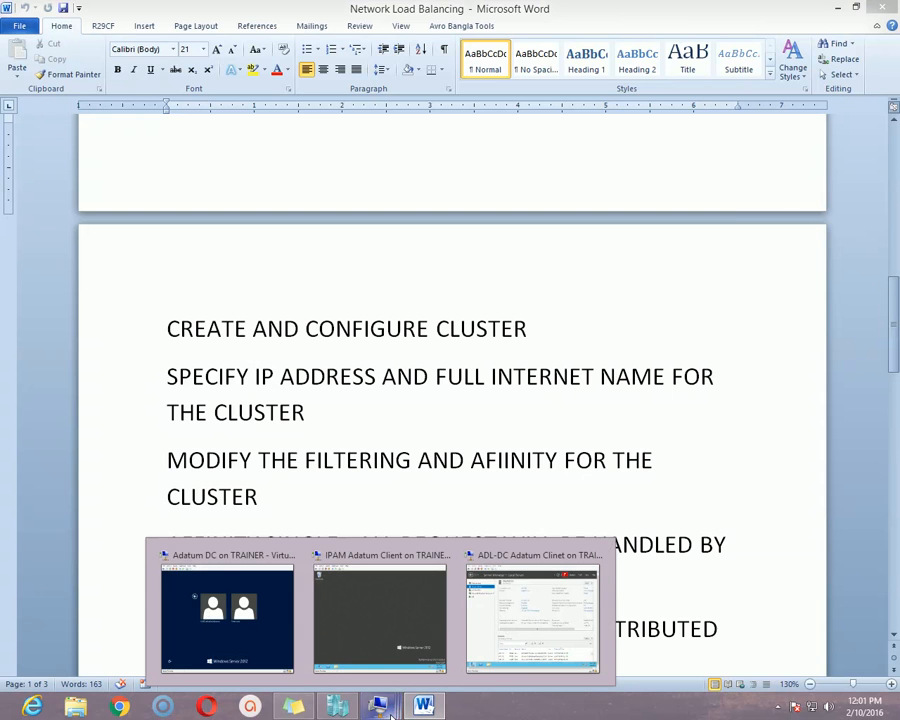
left_click(275, 630)
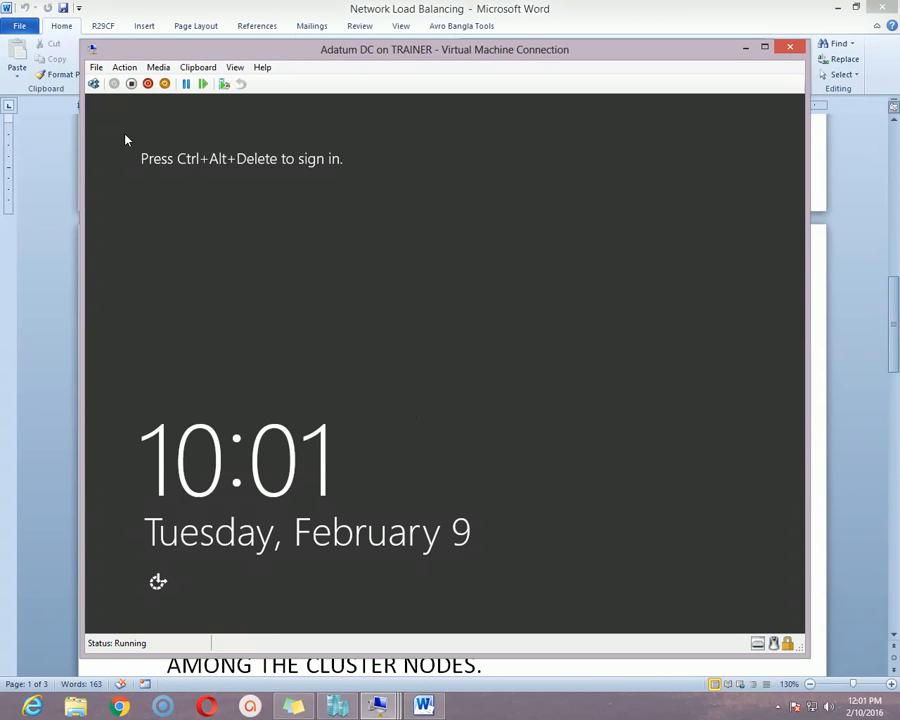
left_click(93, 84)
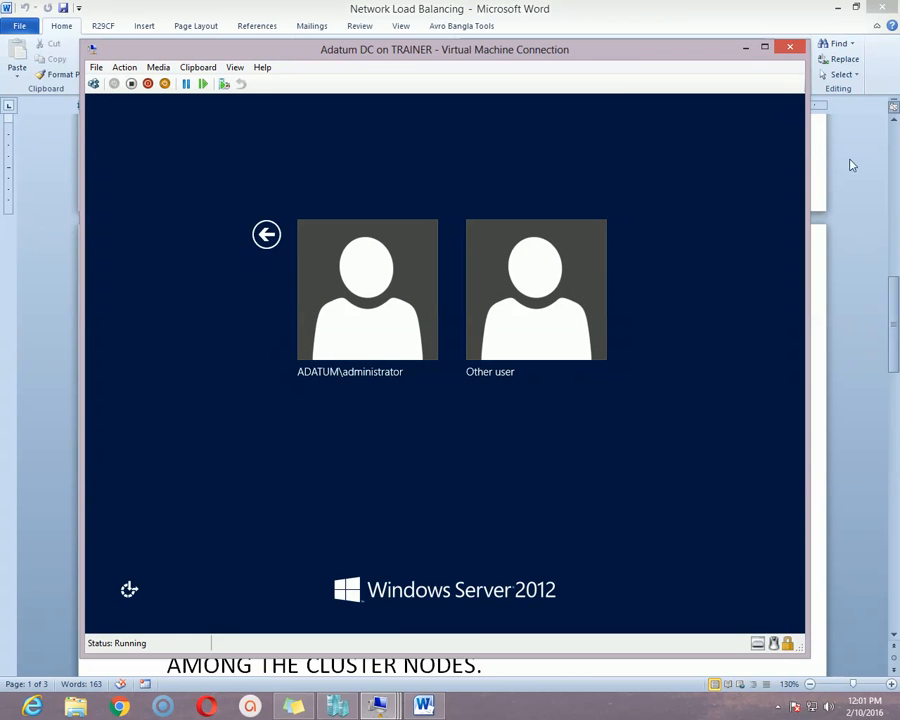
left_click(743, 50)
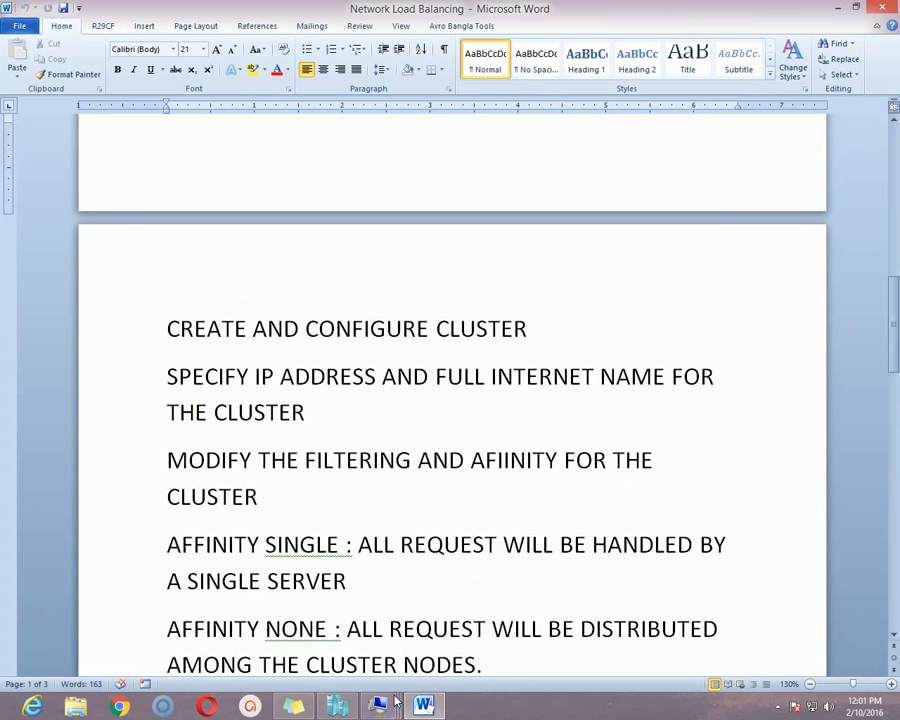
mouse_move(385, 705)
left_click(388, 637)
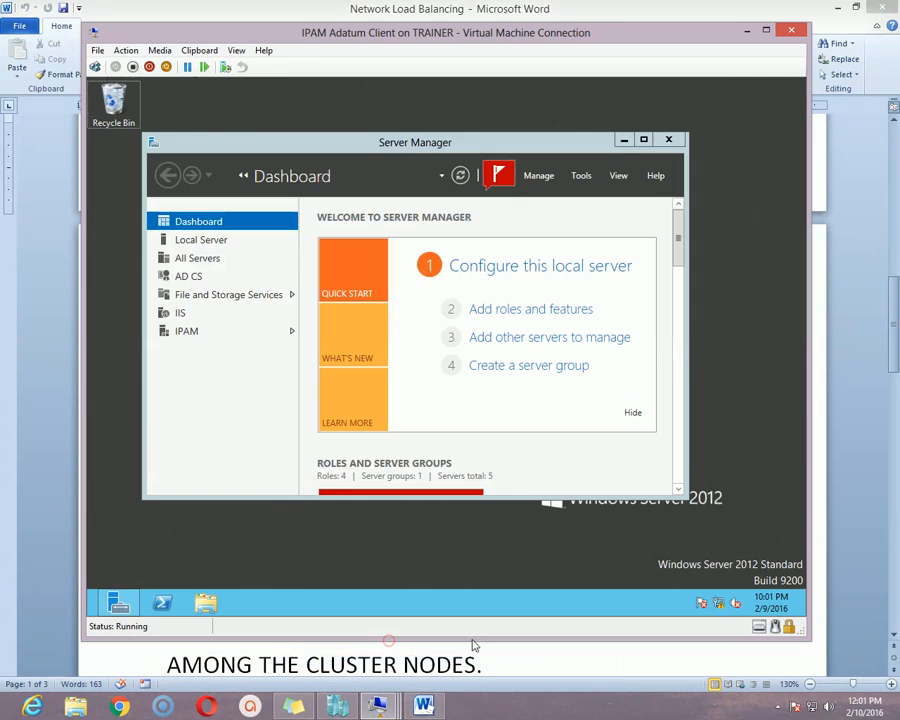
left_click(420, 706)
left_click(536, 620)
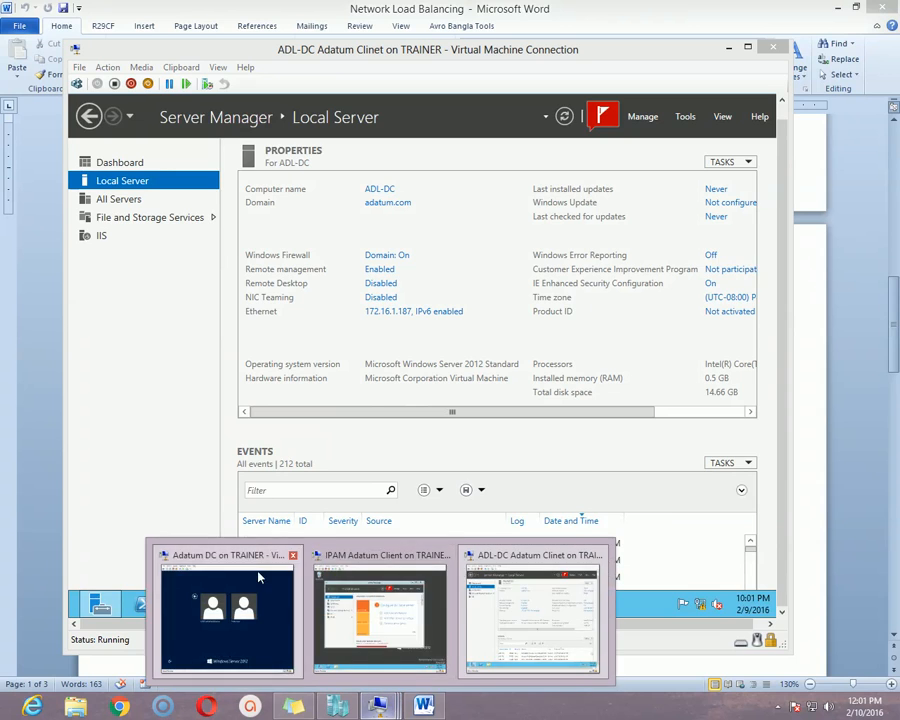
left_click(258, 577)
Sign in to Adatum DC as Other user adatum\administrator with the account password.
left_click(510, 315)
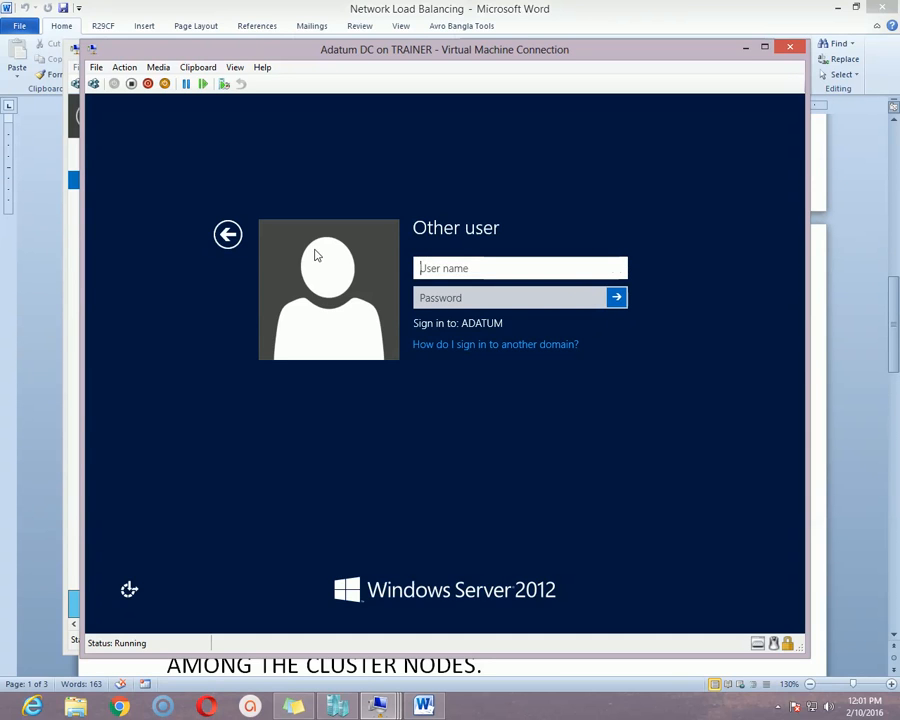
type("adatum")
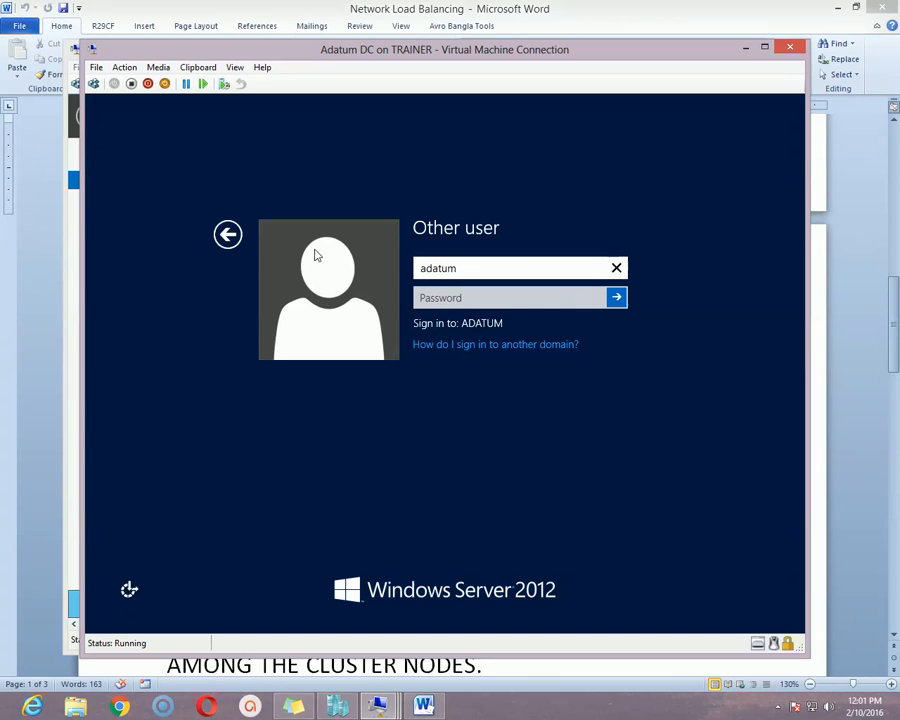
type("\\administrato")
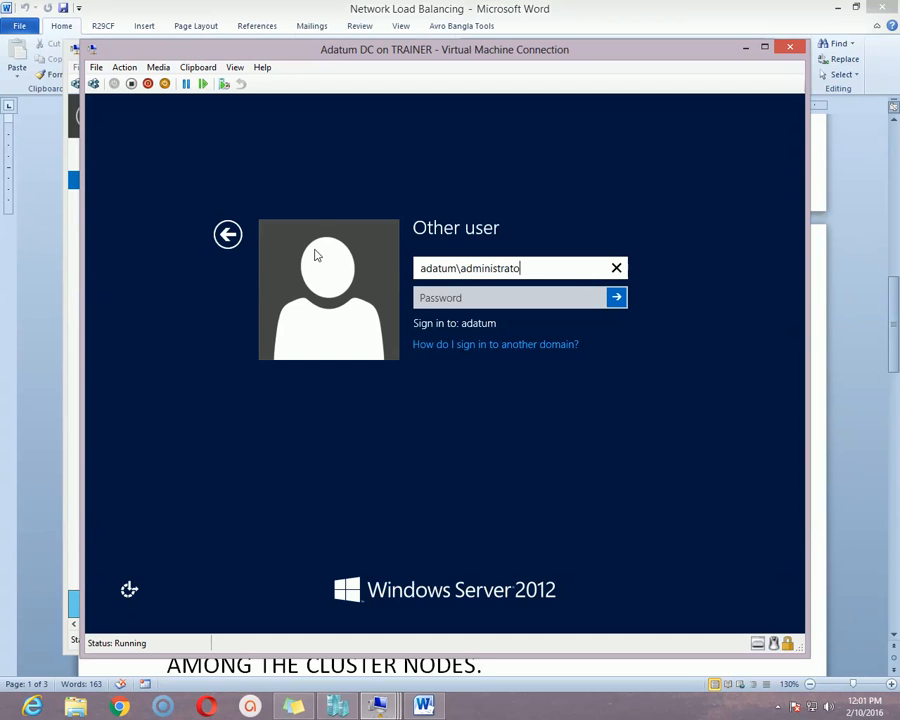
type("r")
key("Tab")
type("Pa$$w0rd")
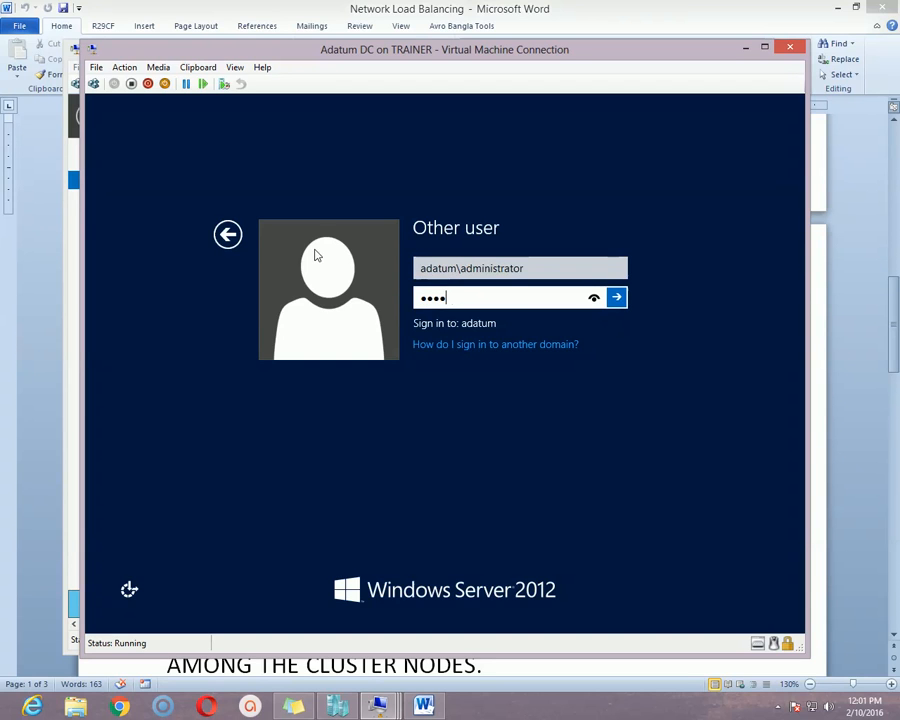
key("Return")
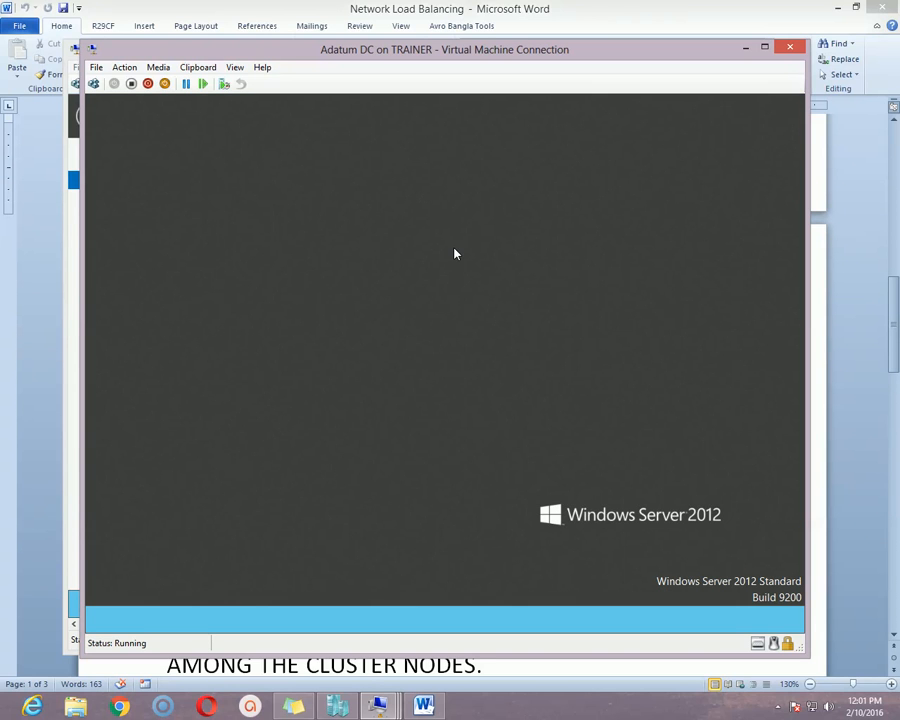
left_click(748, 51)
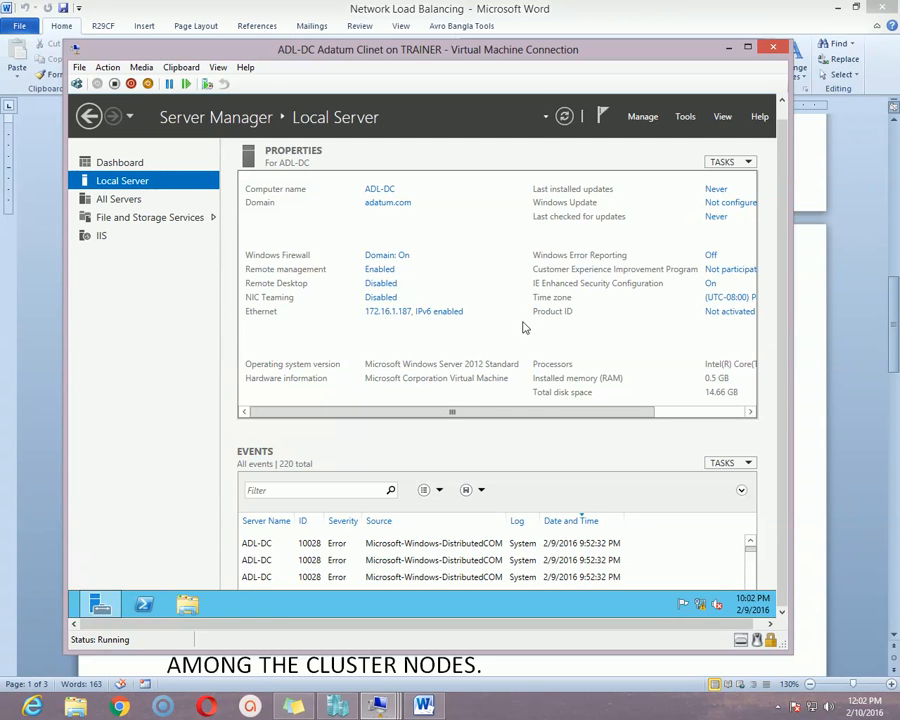
Switch to the IPAM Adatum Client VM and open Server Manager's Manage menu.
left_click_drag(548, 57, 543, 60)
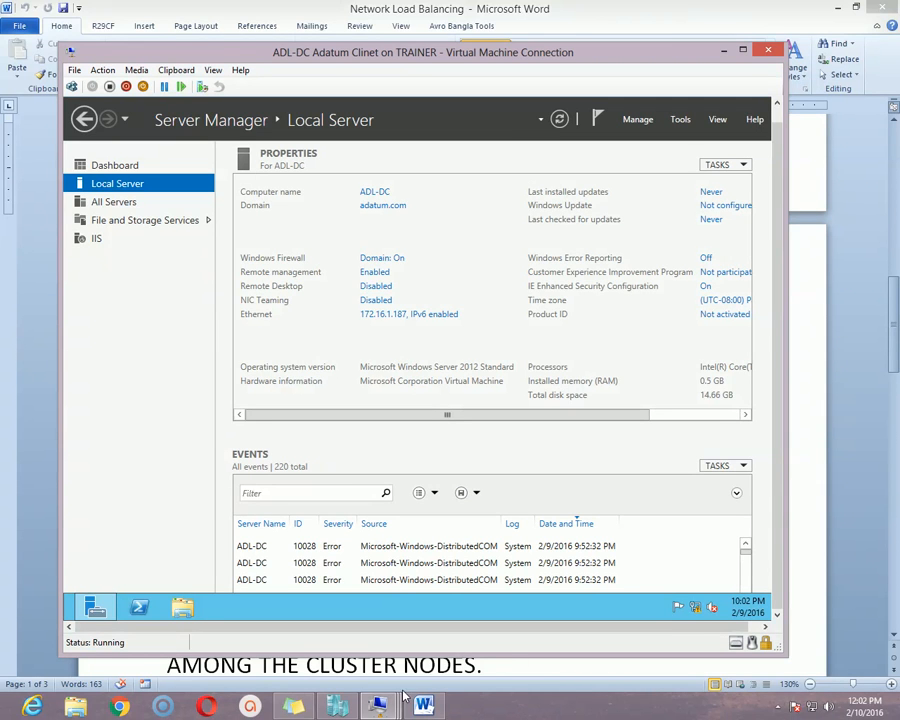
mouse_move(394, 706)
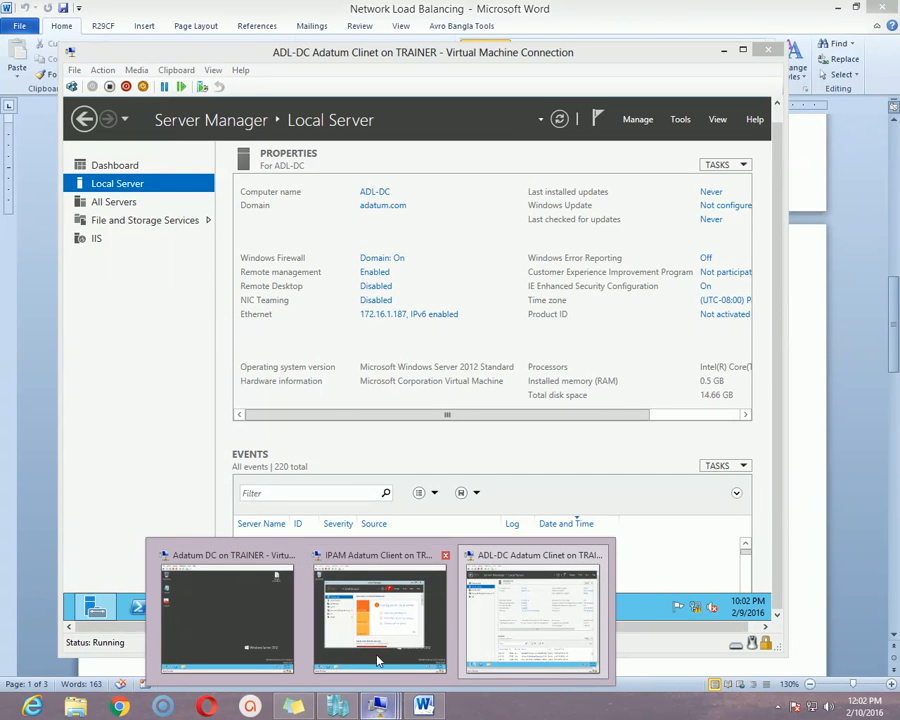
left_click(395, 568)
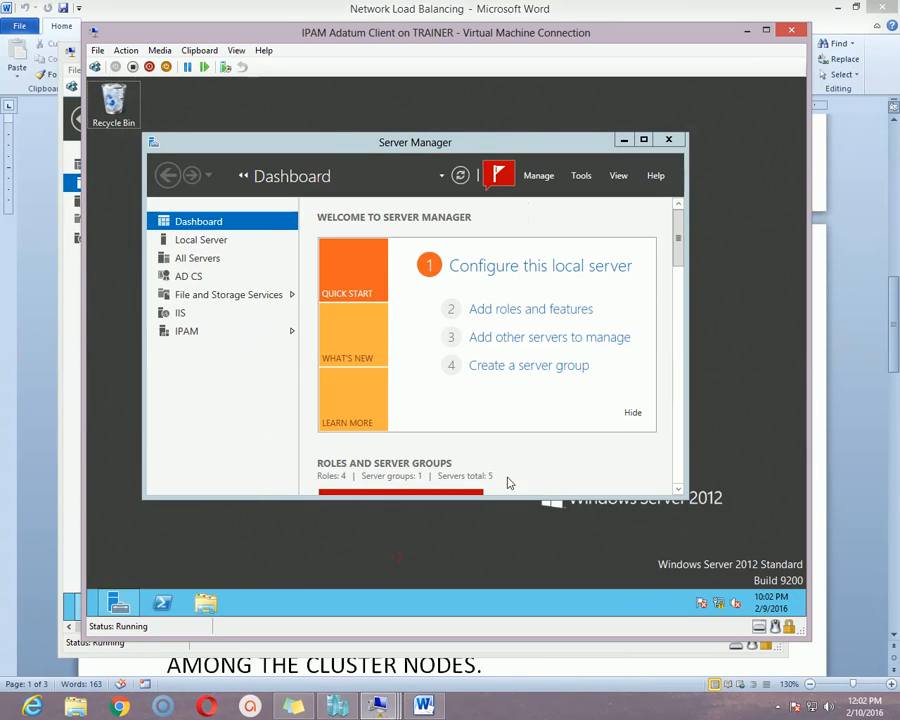
left_click(548, 180)
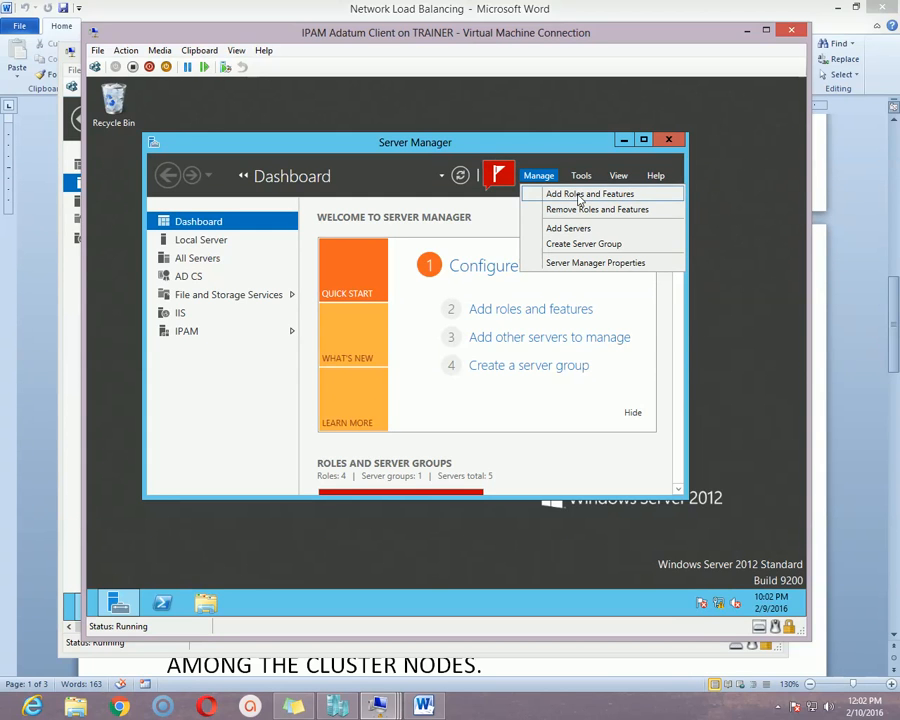
Start a role-based Add Roles and Features installation targeting c186.adatum.com.
left_click(580, 199)
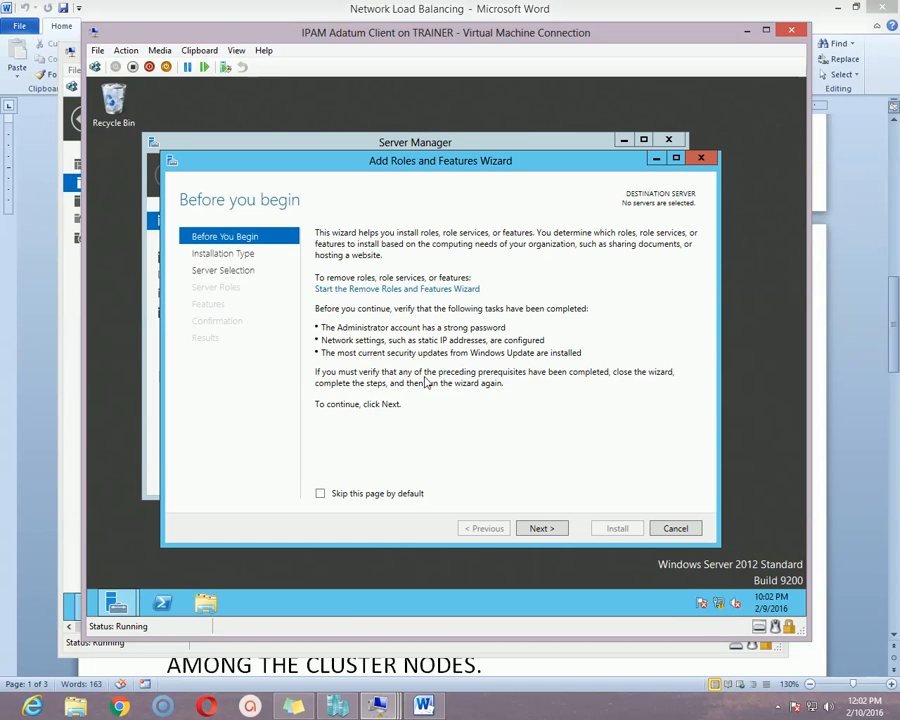
left_click(542, 526)
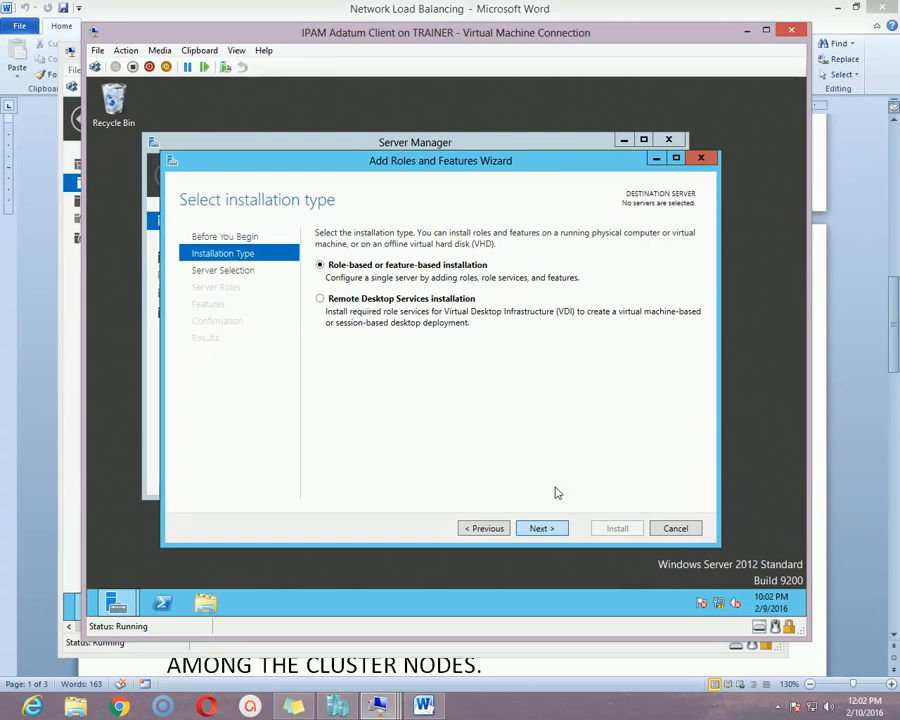
left_click(540, 528)
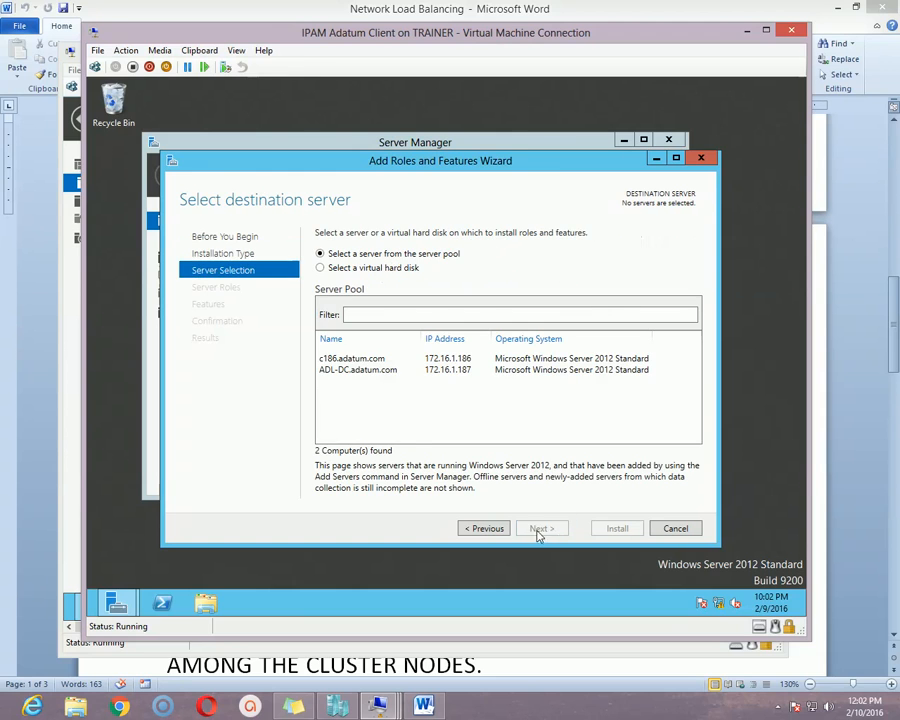
left_click(364, 362)
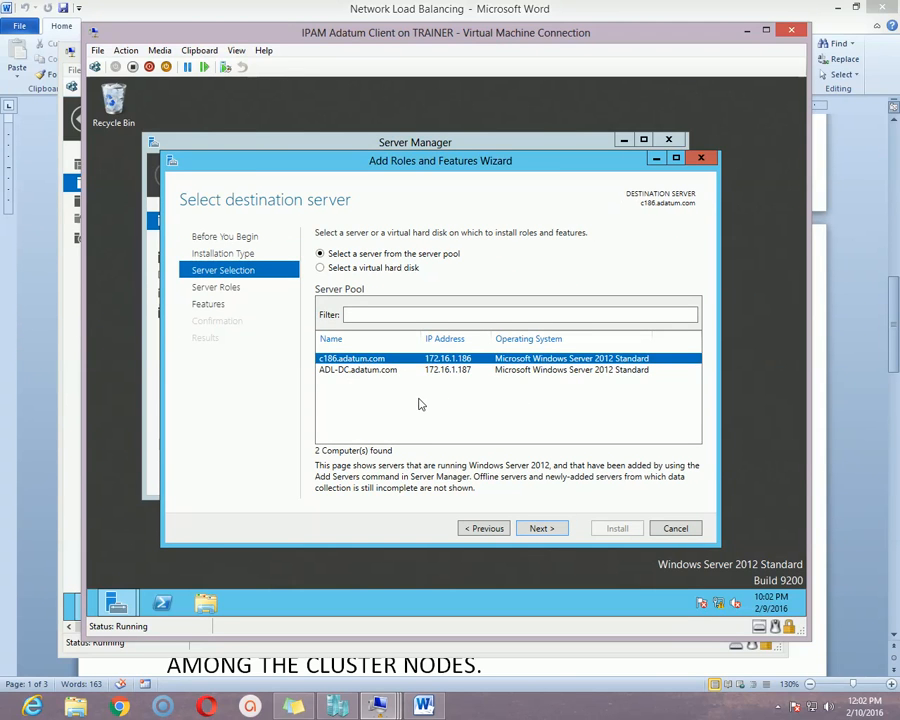
left_click(553, 530)
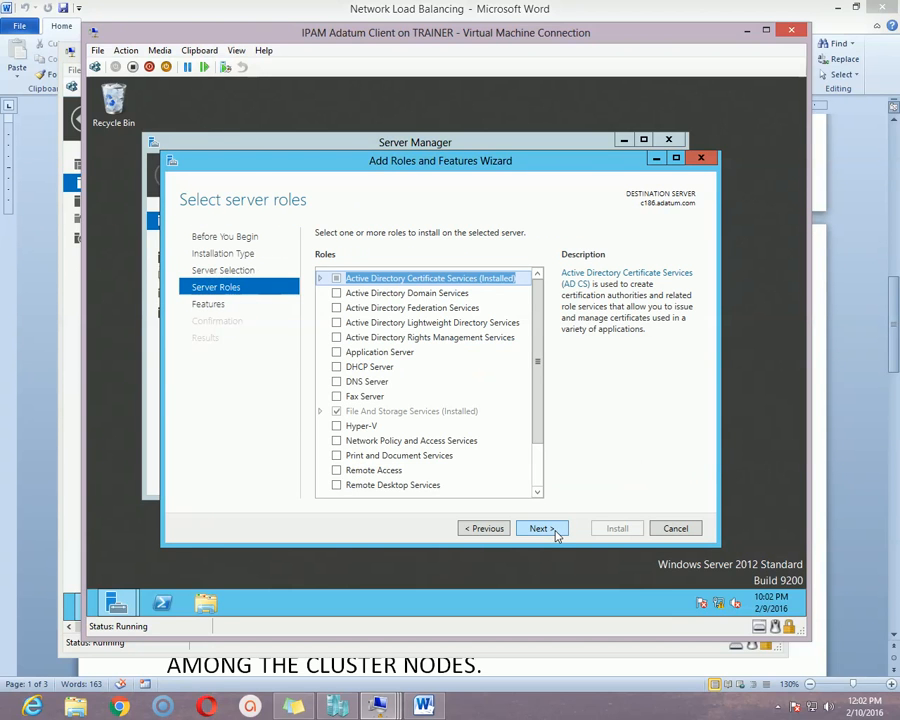
Select the Web Server (IIS) role along with its required management tools.
scroll(535, 311, "down", 2)
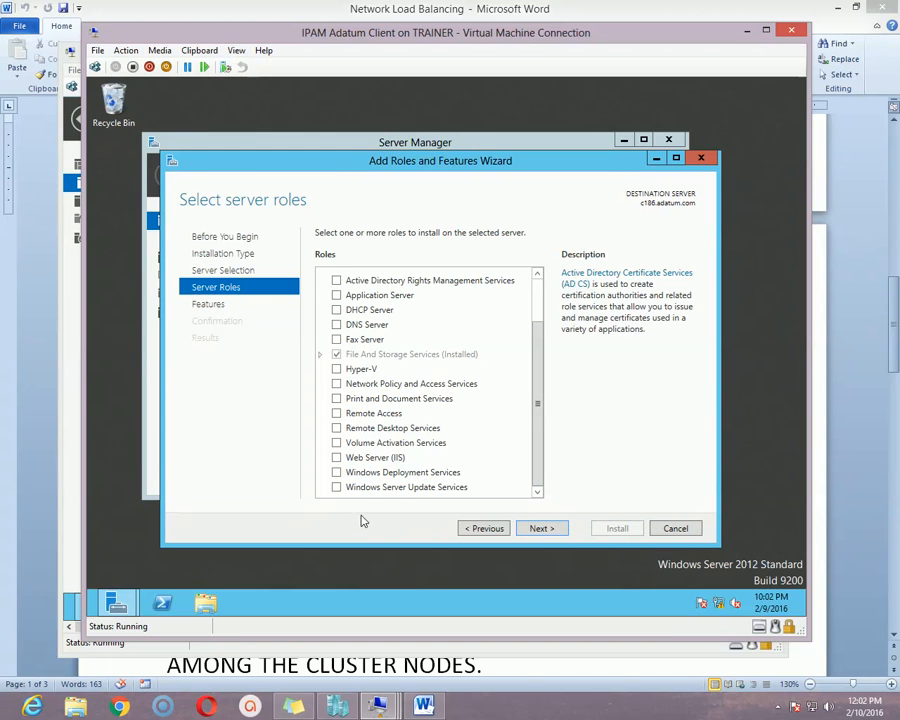
left_click(337, 460)
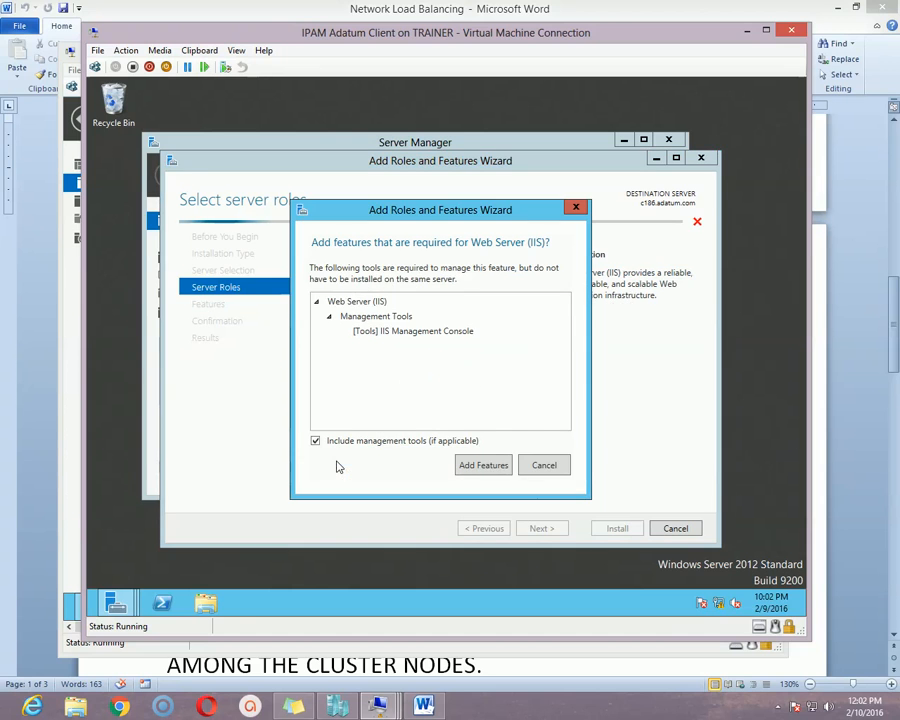
left_click(485, 464)
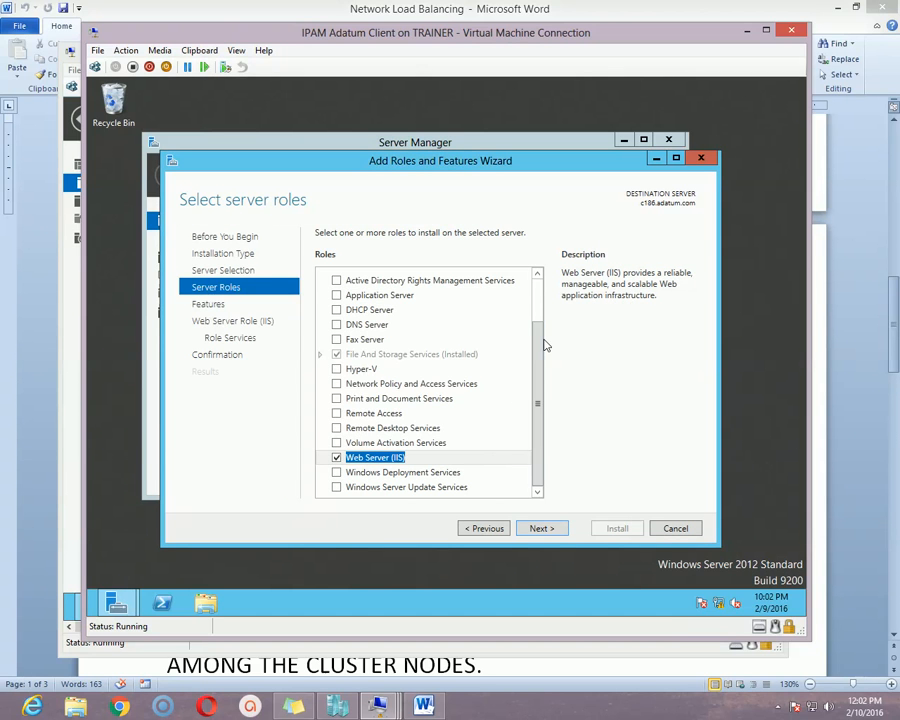
left_click(538, 529)
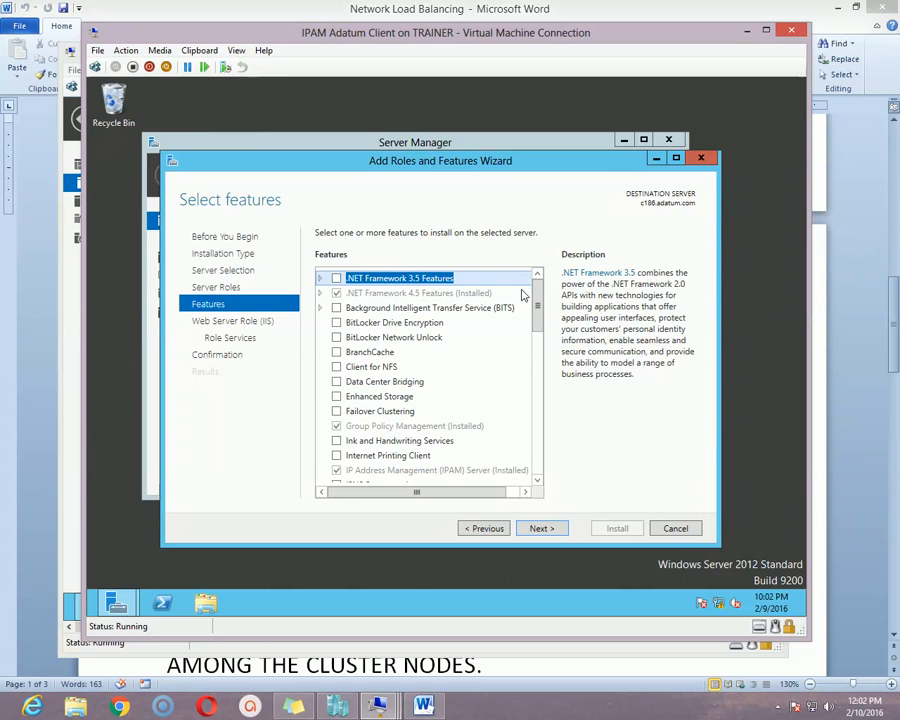
Add the Network Load Balancing feature and its tools, then install everything.
mouse_move(537, 308)
left_mouse_down()
mouse_move(547, 344)
mouse_move(536, 352)
left_mouse_up()
left_click(338, 413)
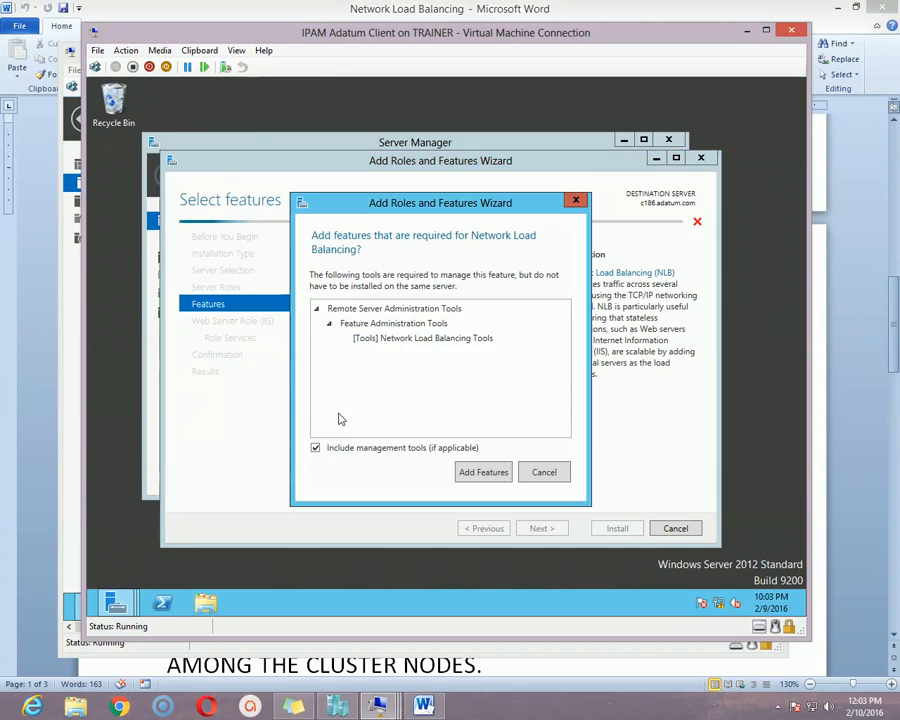
left_click(482, 470)
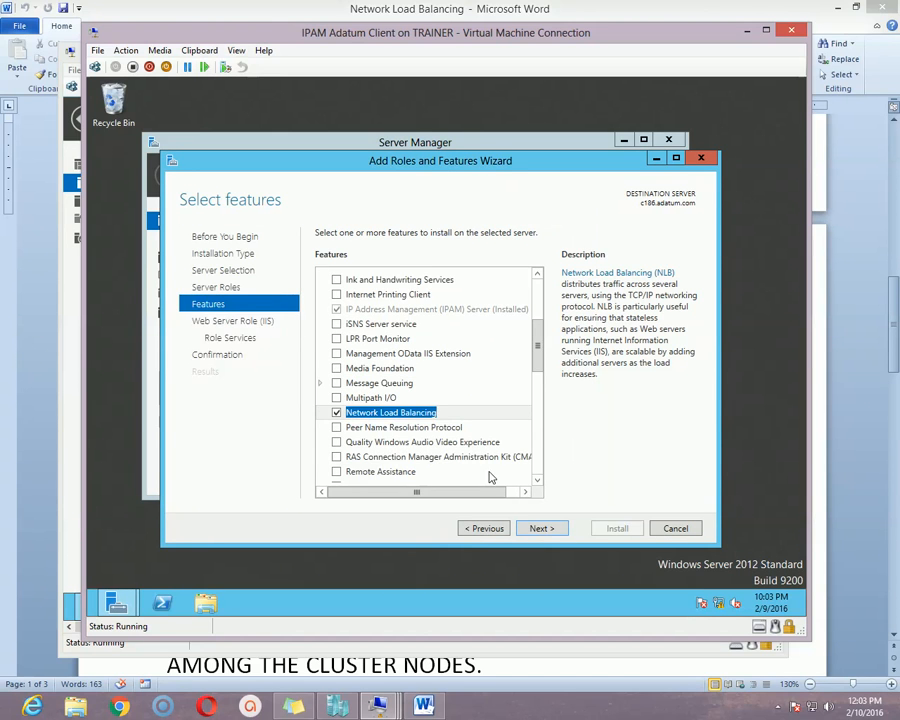
left_click(540, 528)
left_click(541, 529)
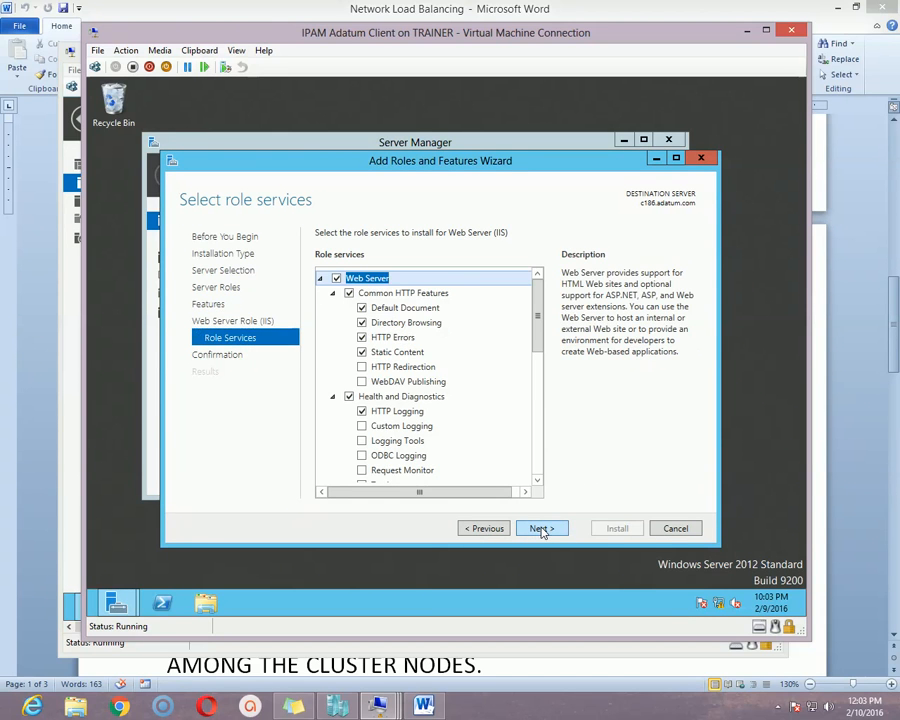
left_click(540, 528)
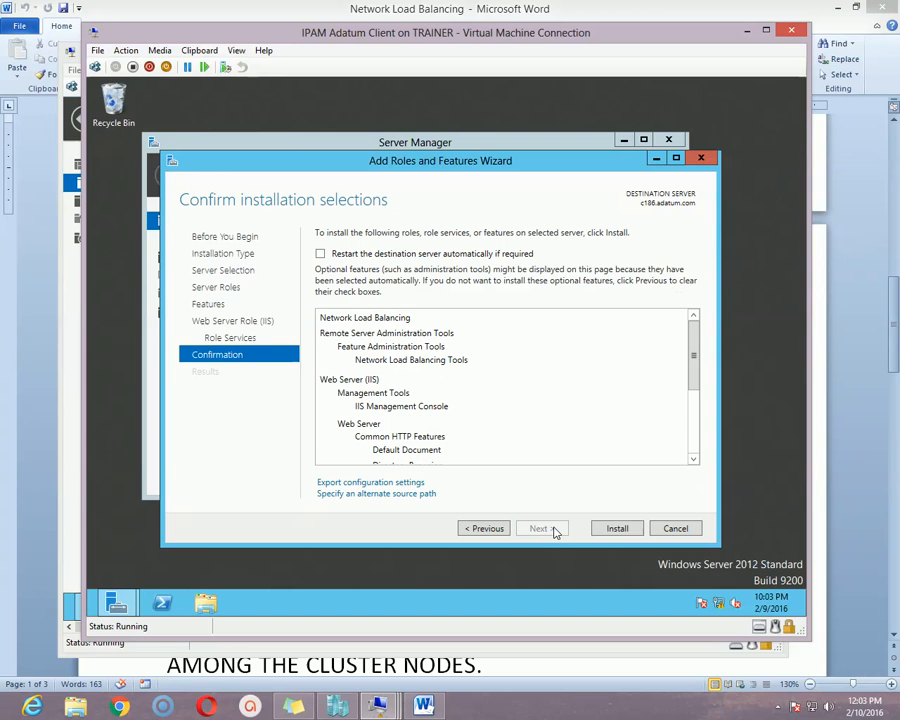
left_click(620, 528)
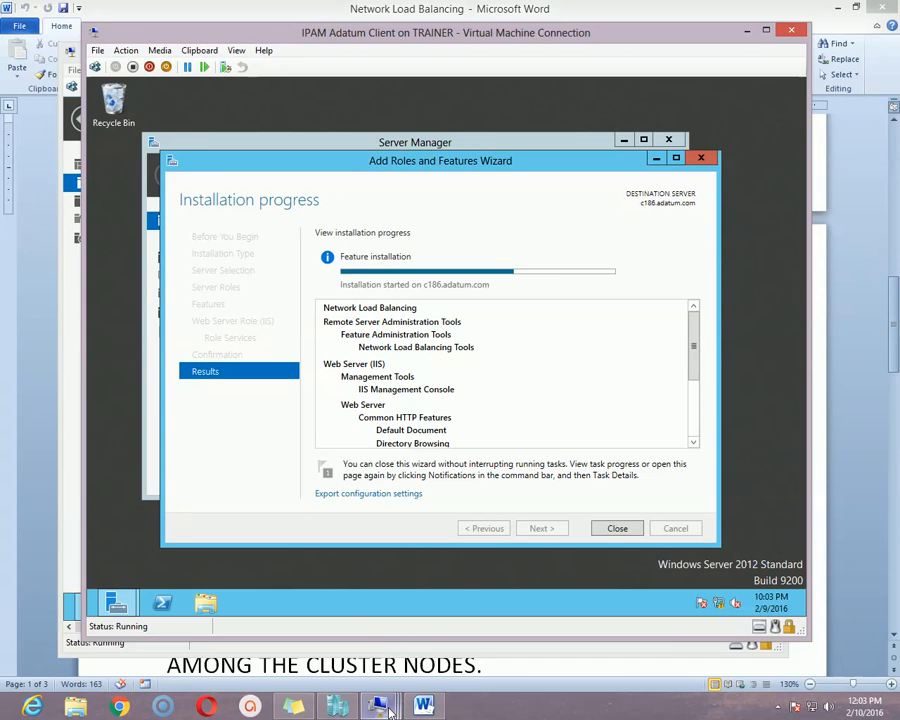
mouse_move(376, 704)
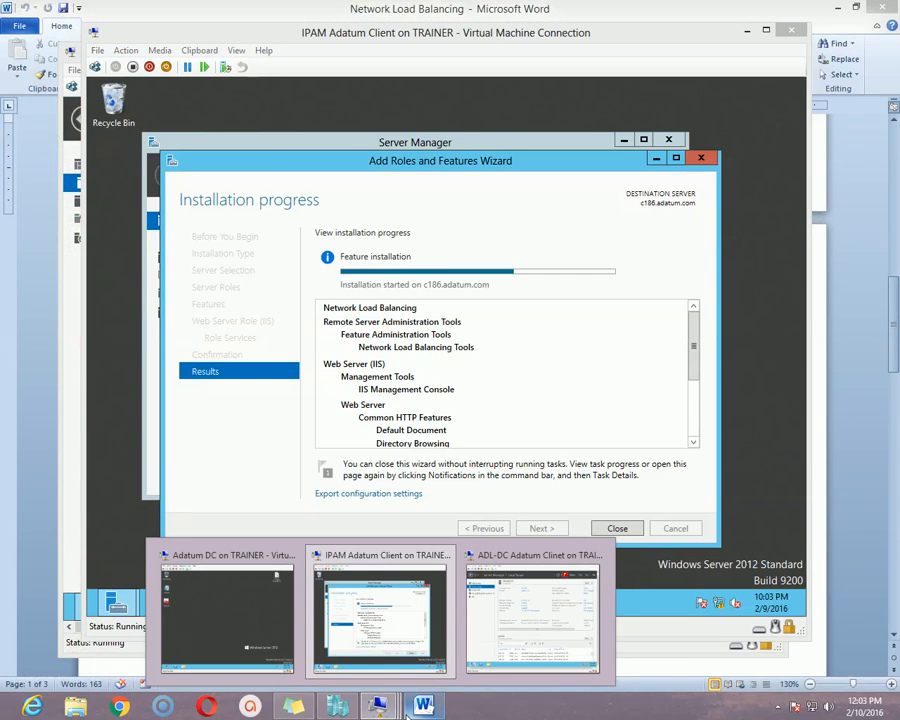
On the Adatum DC machine, launch Network Load Balancing Manager from Server Manager's Tools menu.
left_click(255, 628)
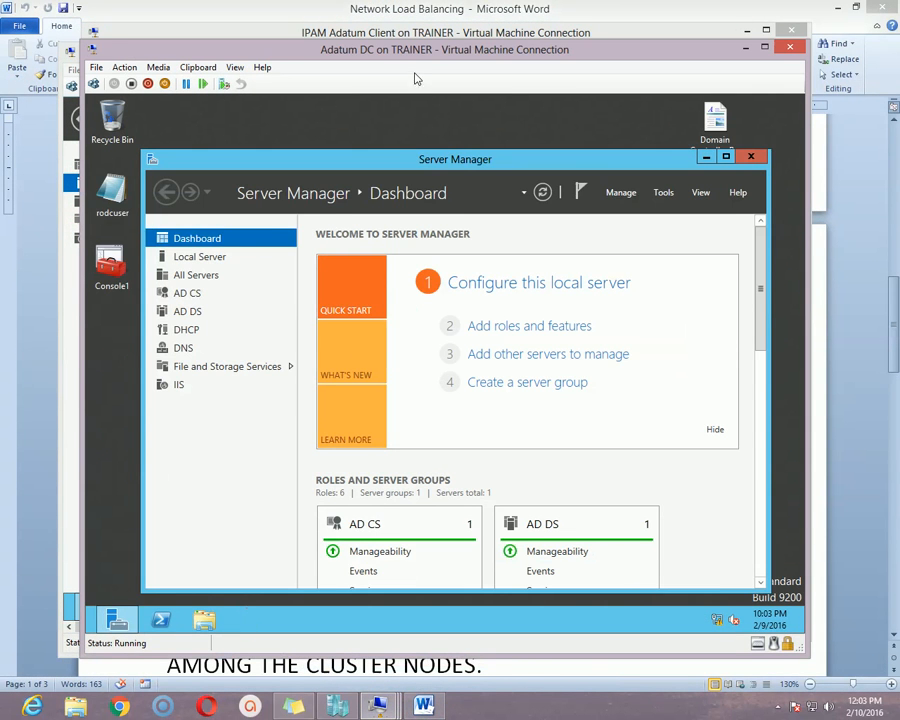
left_click_drag(425, 56, 422, 31)
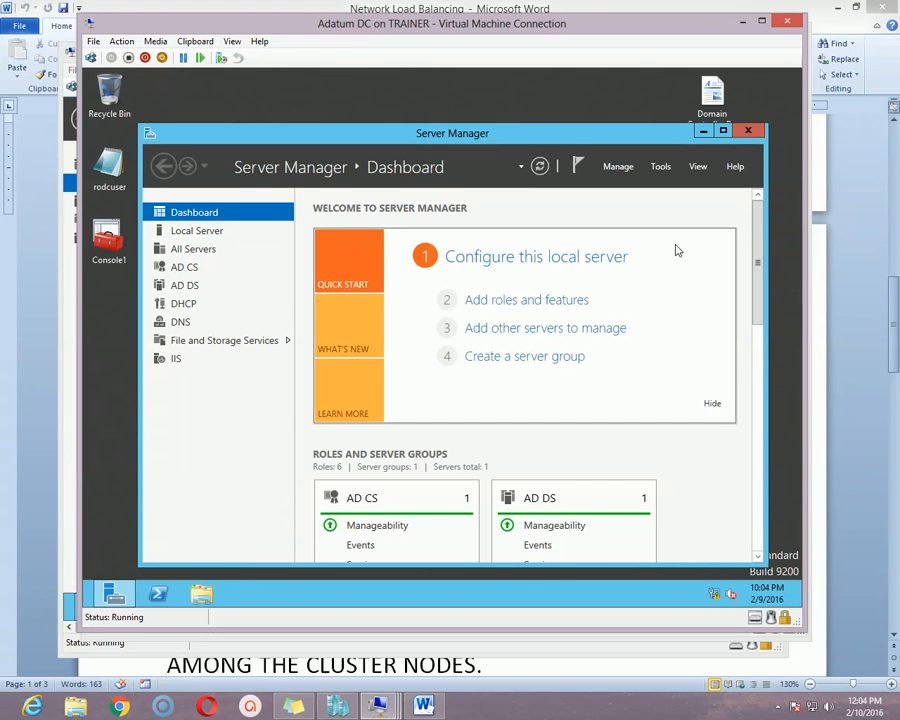
left_click_drag(627, 17, 615, 20)
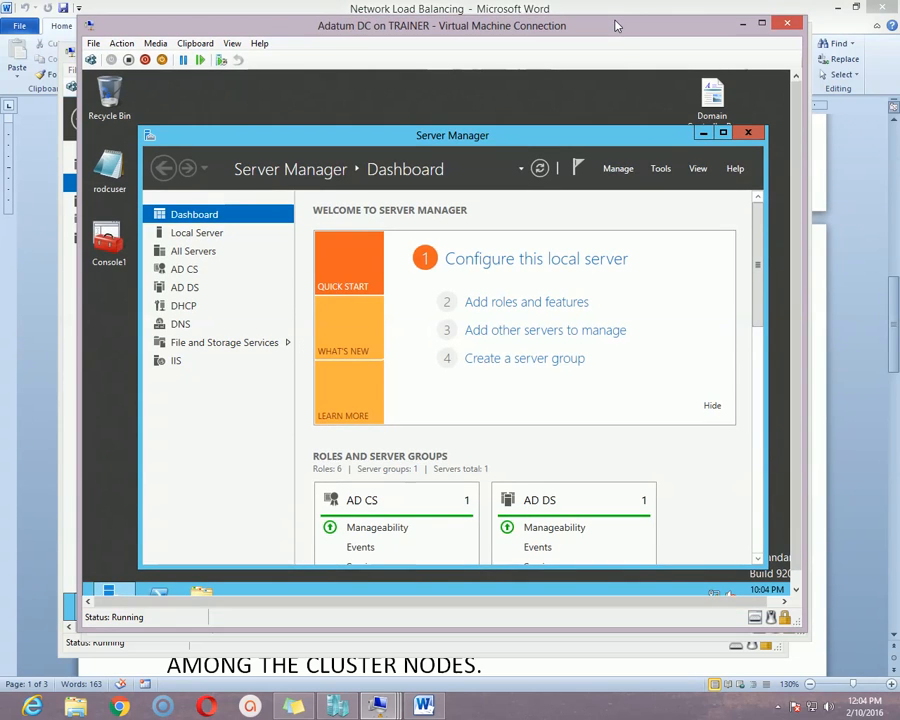
left_click(662, 170)
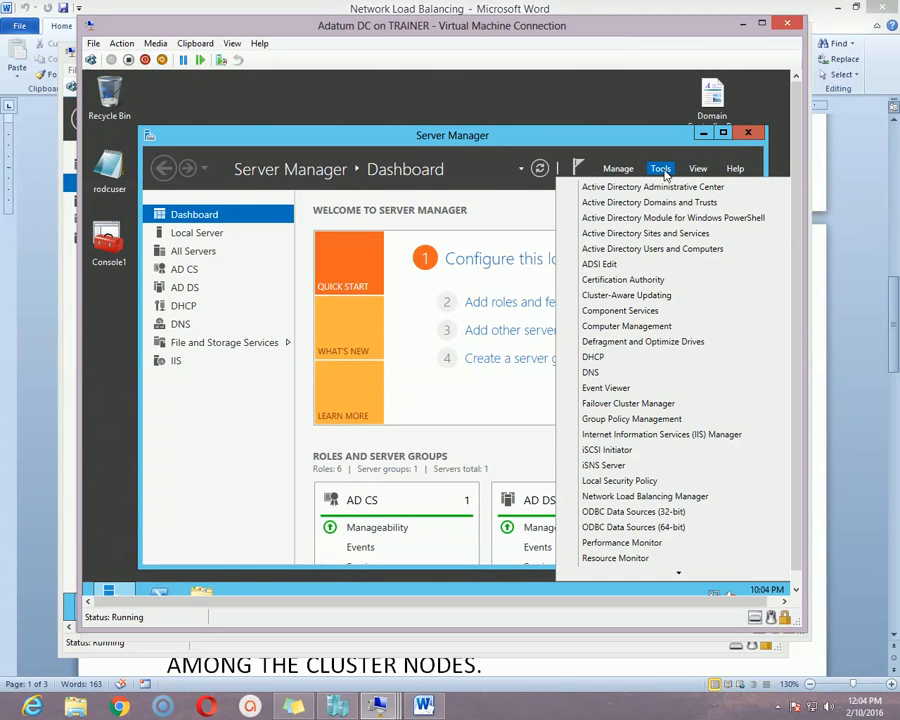
left_click(656, 497)
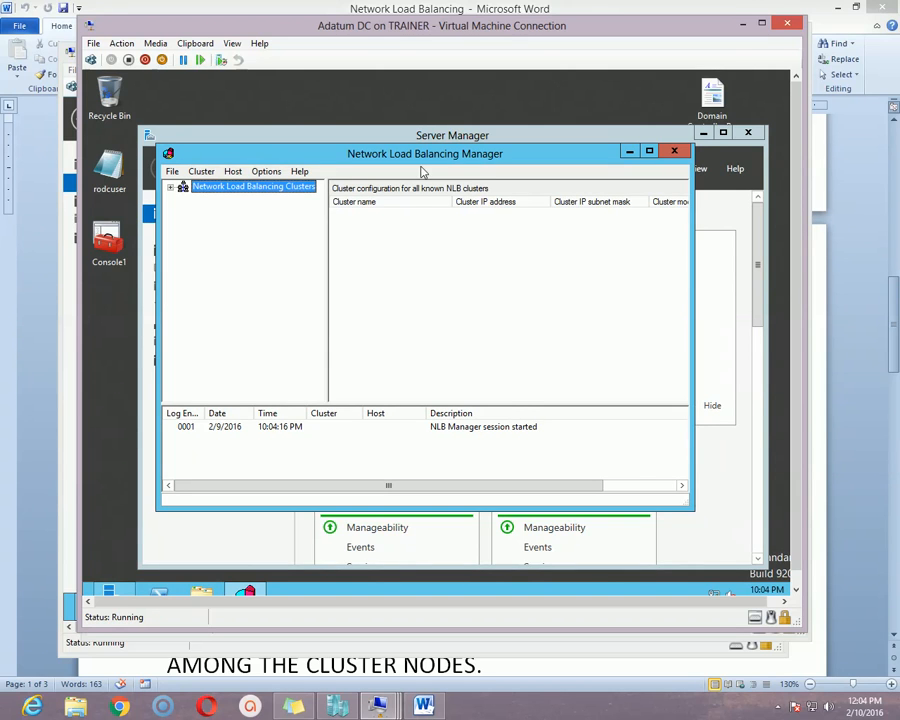
Create a new cluster and connect to host c186, exposing its Ethernet interface 172.16.1.186.
left_click_drag(421, 167, 424, 187)
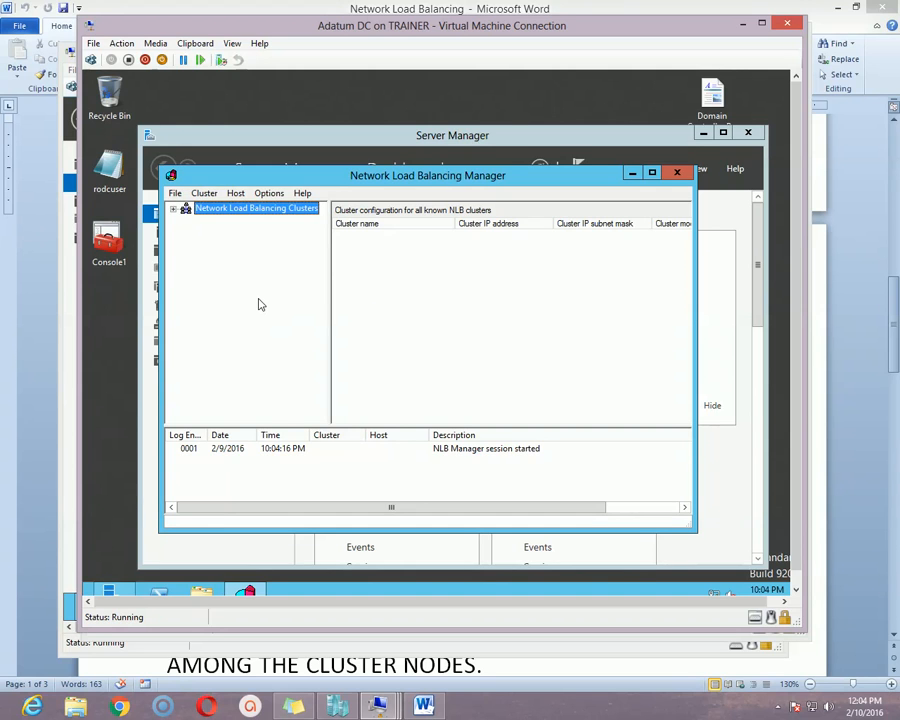
left_click(205, 194)
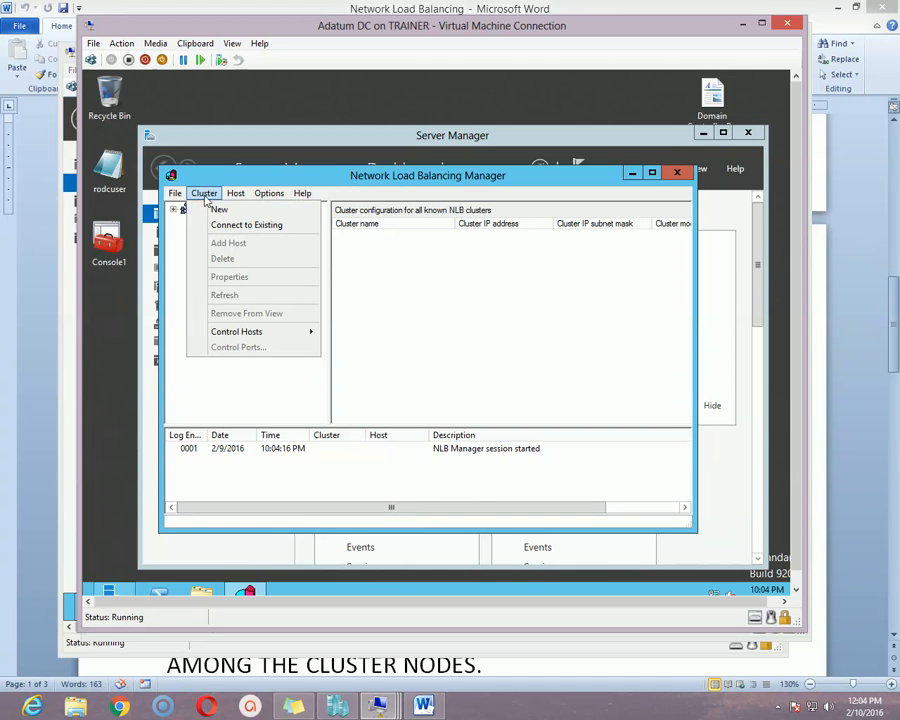
left_click(233, 215)
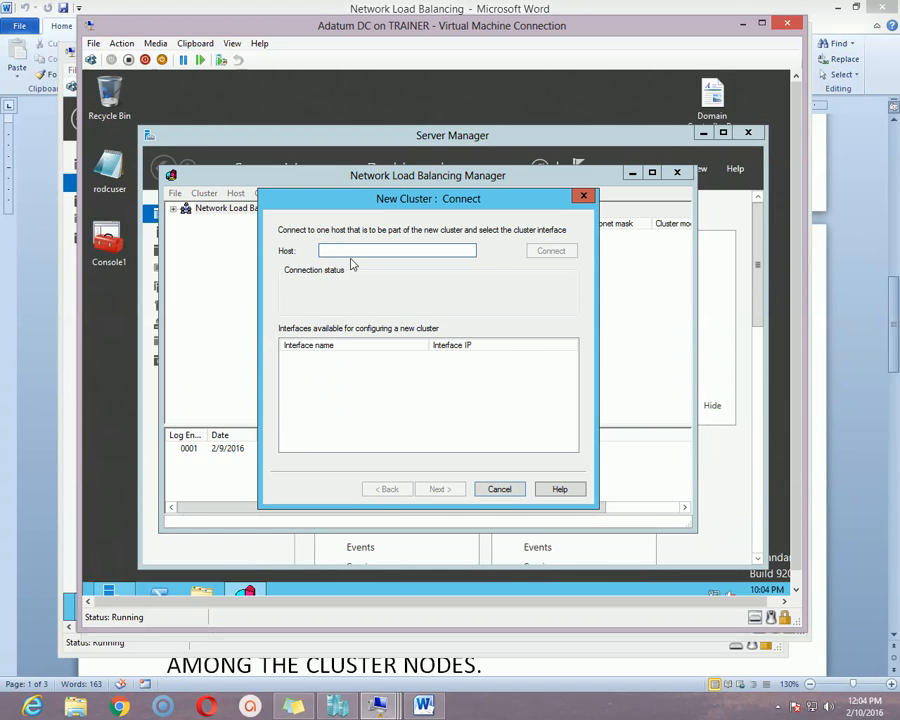
left_click_drag(382, 202, 405, 238)
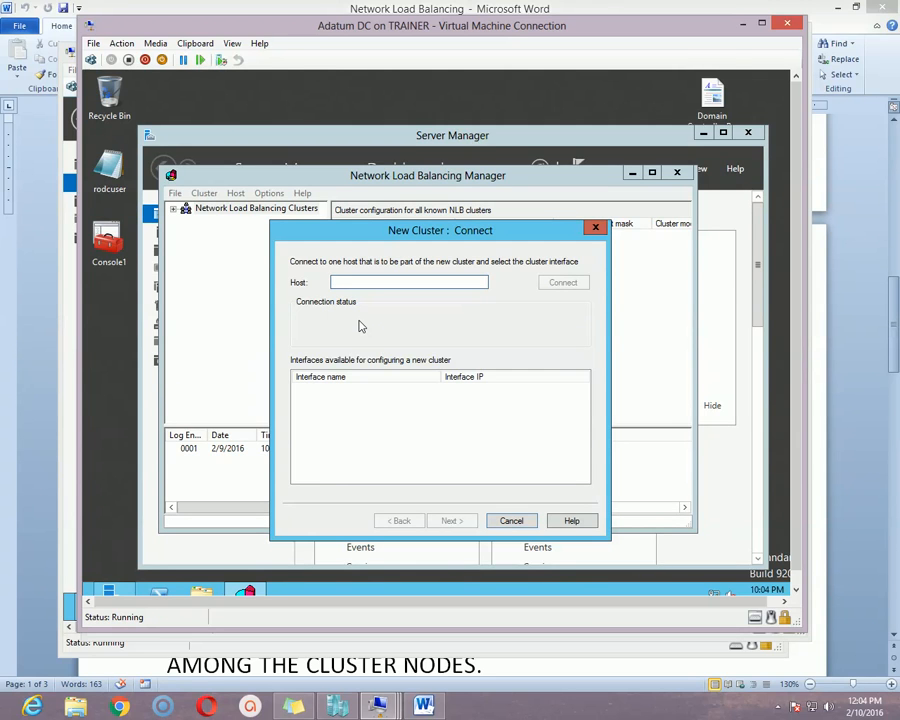
type("c186")
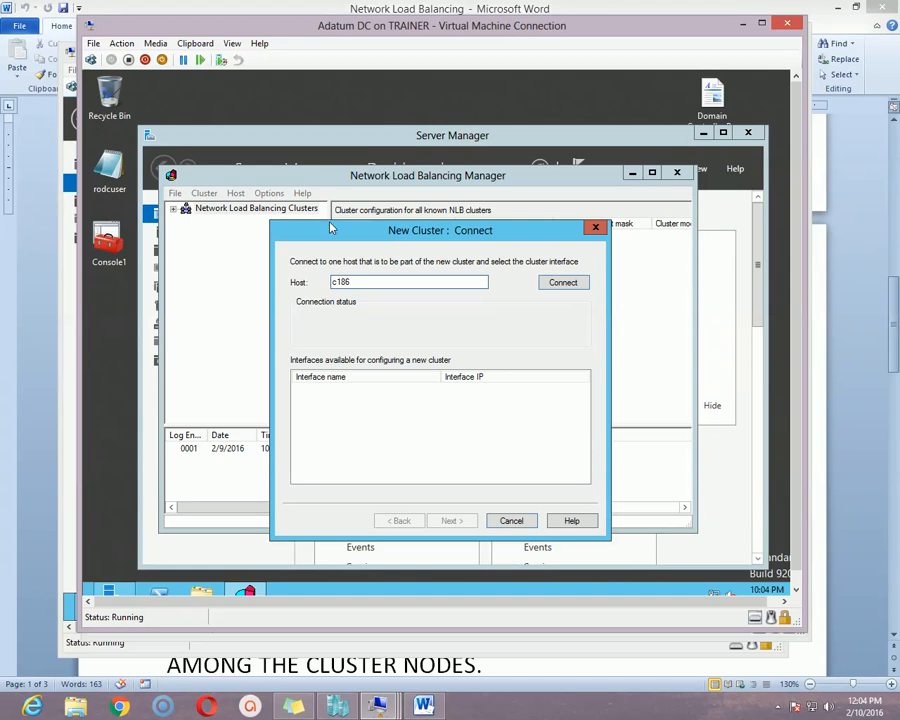
left_click(564, 283)
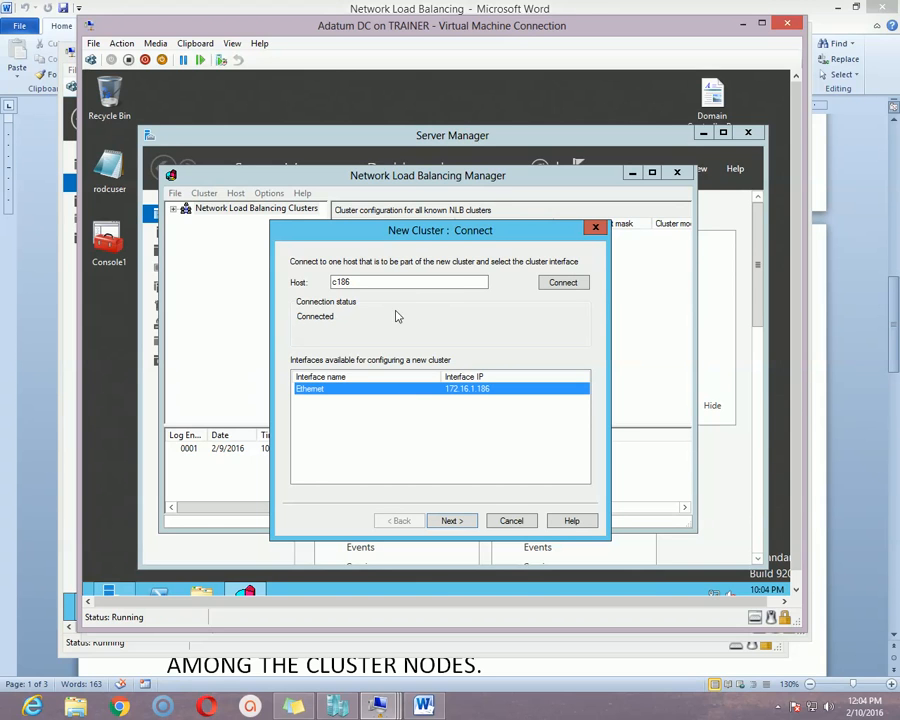
left_click_drag(421, 233, 423, 219)
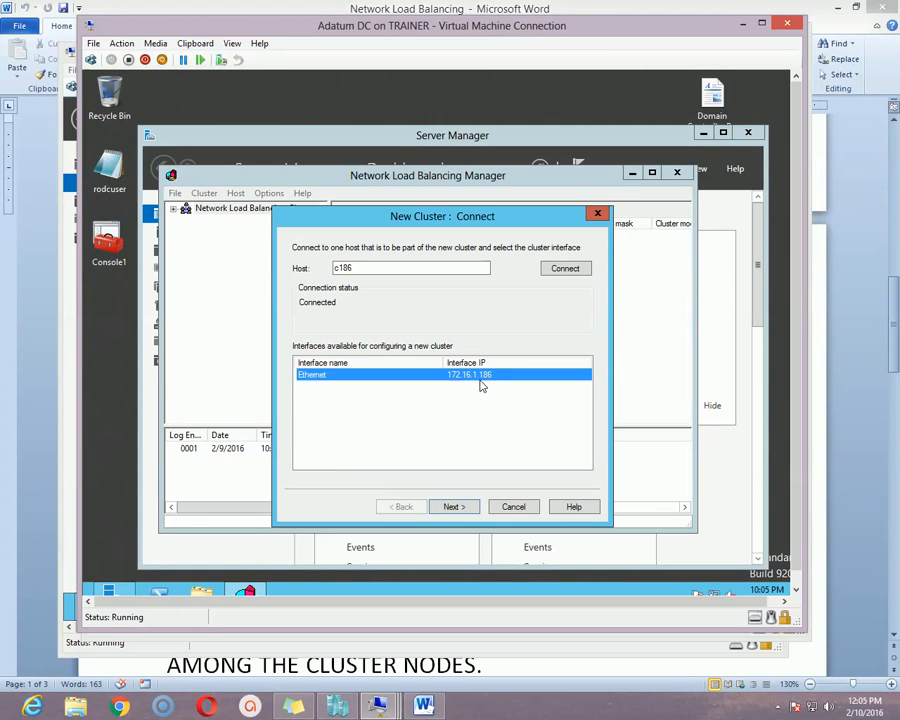
Leave host priority 1 and default state Started on the Host Parameters page.
left_click(458, 505)
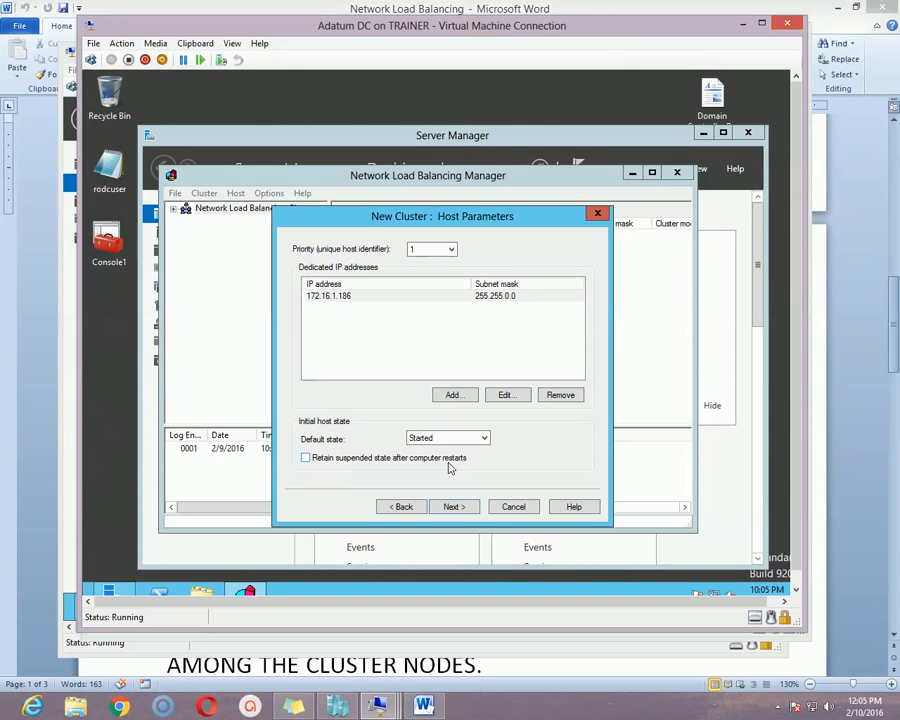
left_click(457, 441)
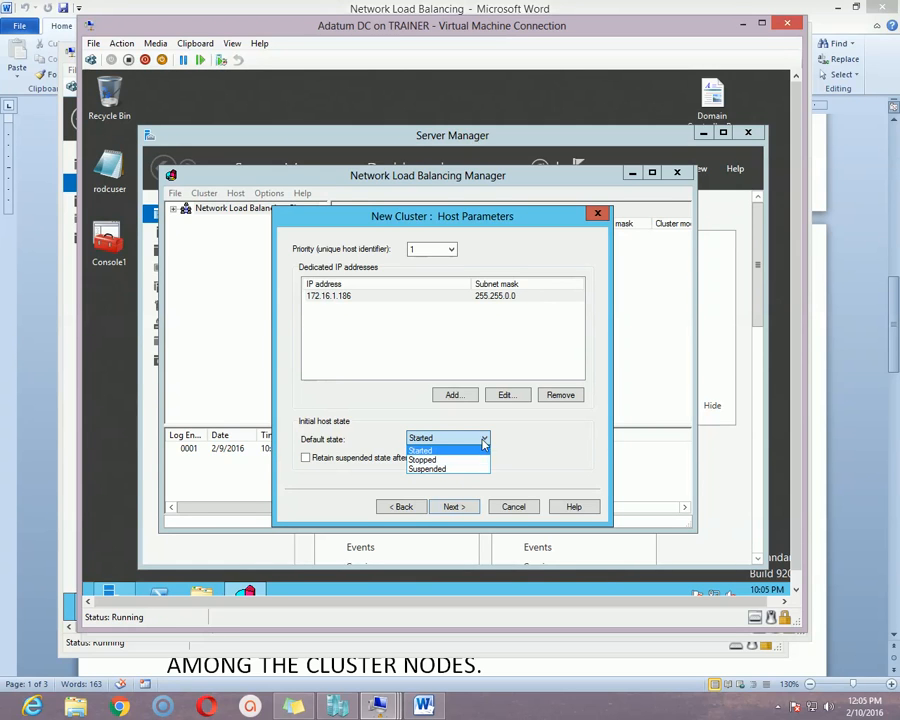
left_click(455, 436)
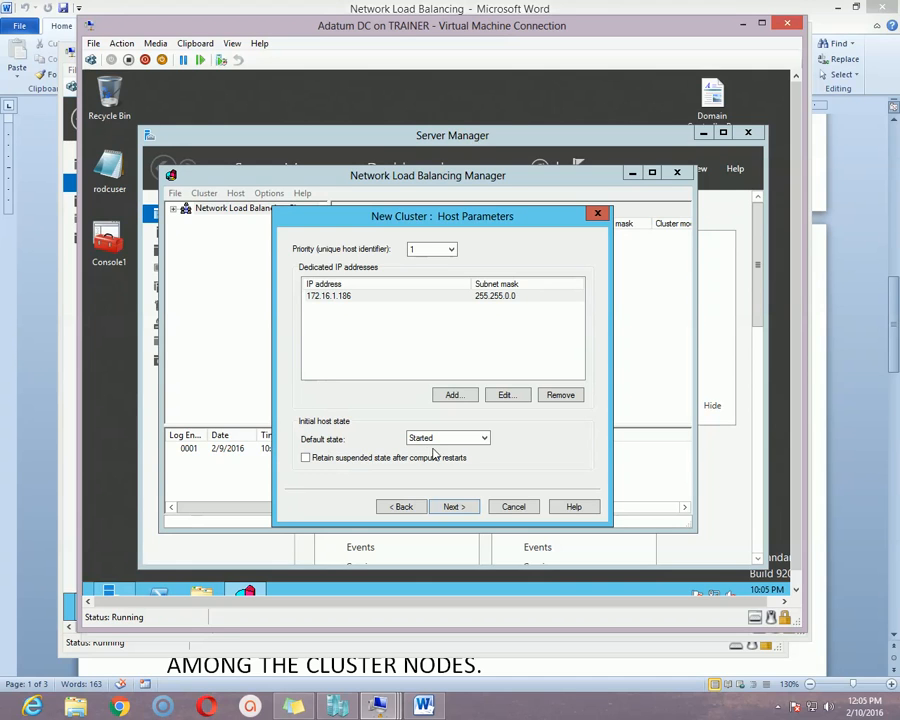
left_click(462, 507)
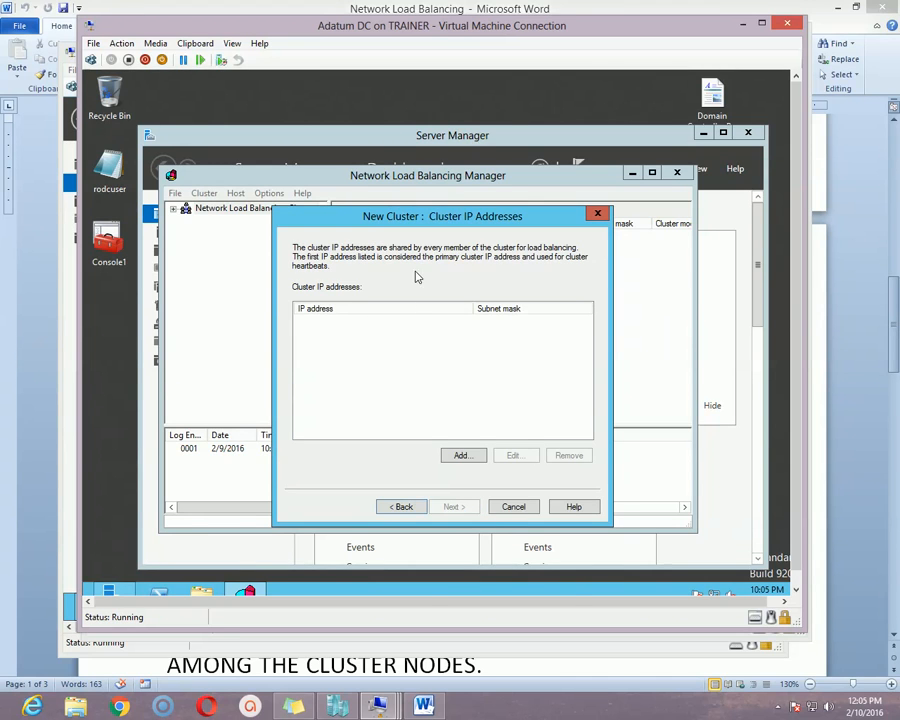
Add cluster IP 172.16.16.16 with subnet mask 255.255.0.0 and continue to Cluster Parameters.
left_click_drag(432, 214, 439, 227)
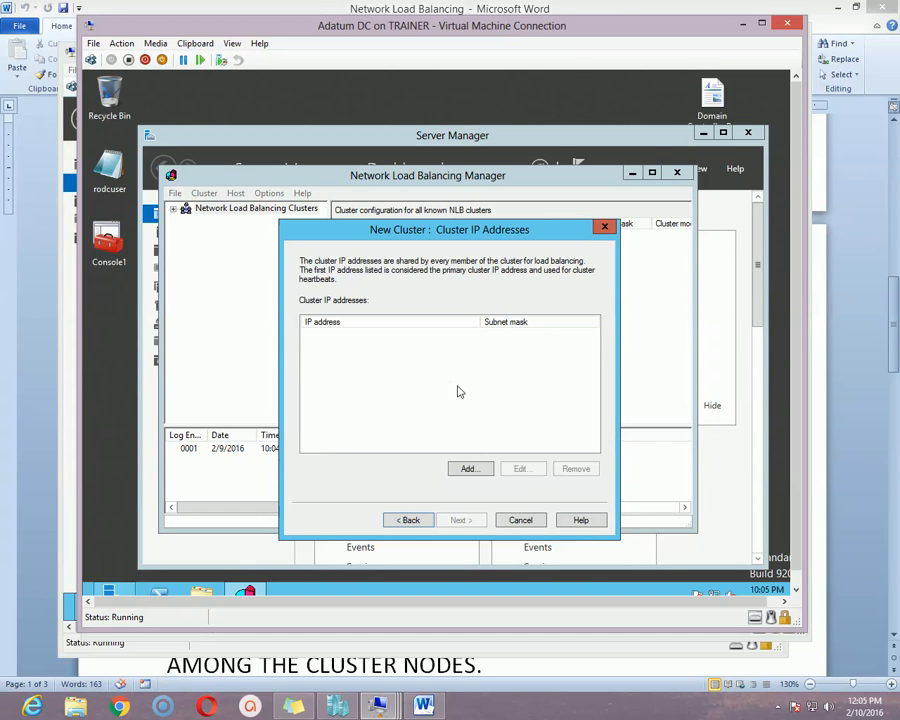
left_click(473, 472)
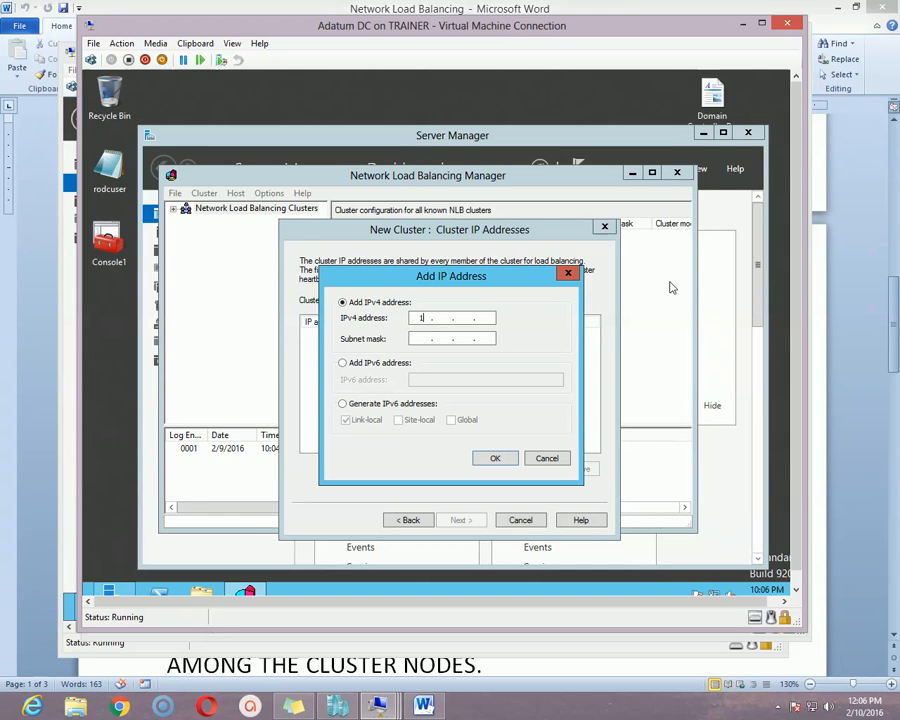
type("2.16.16.16")
left_click(420, 338)
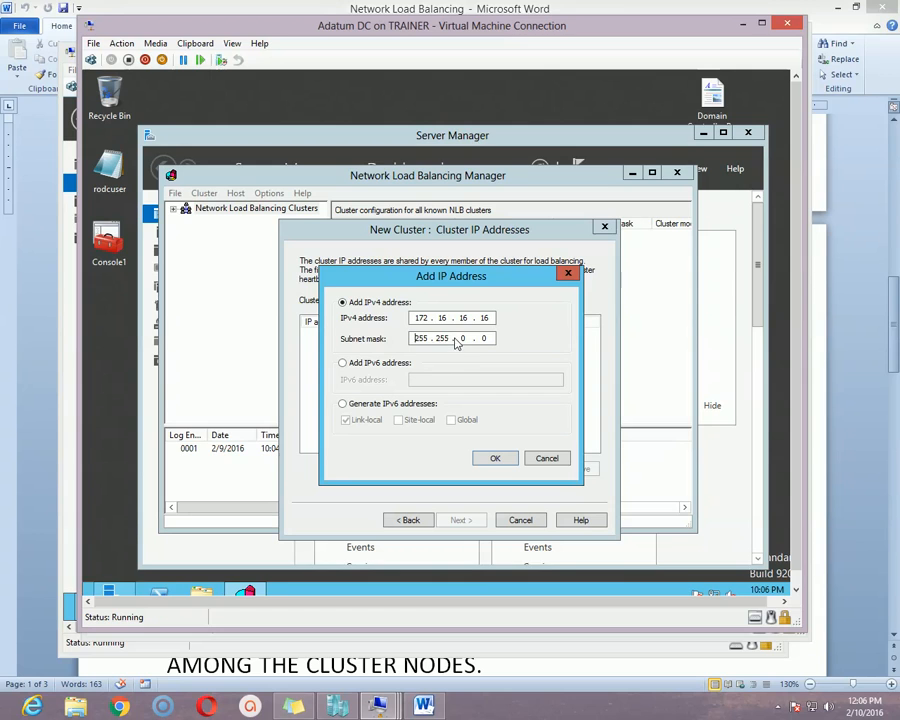
left_click_drag(418, 341, 431, 341)
left_click(459, 341)
left_click(503, 458)
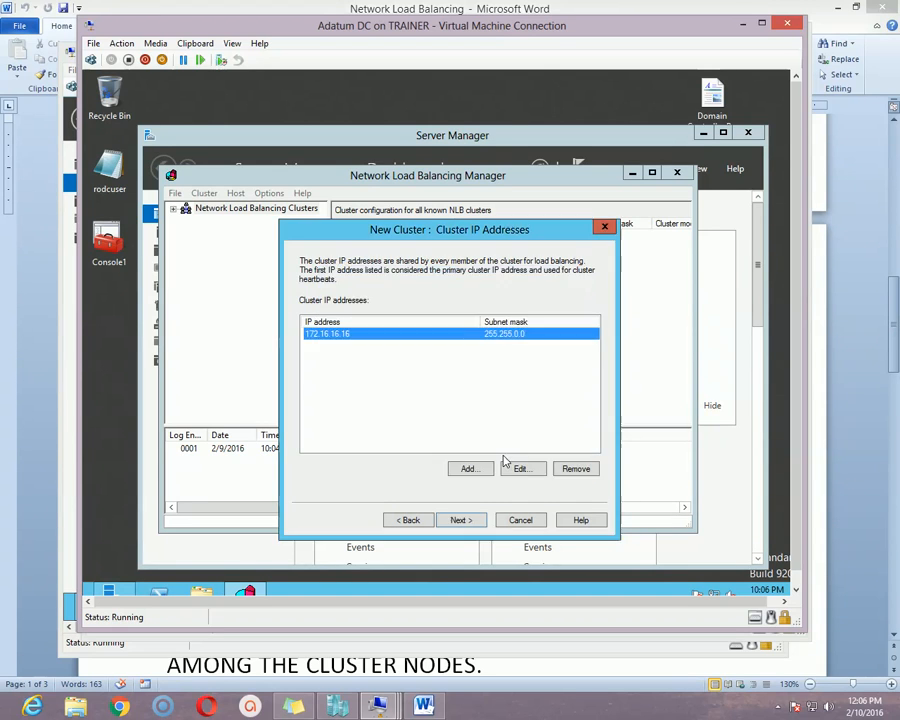
left_click(464, 520)
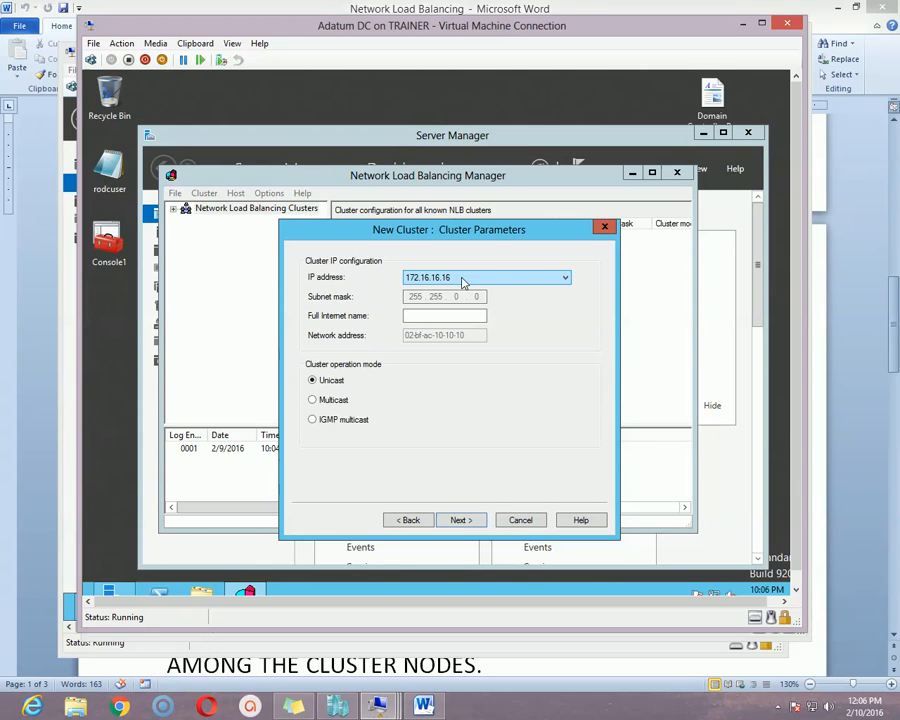
Enter full Internet name hello.adatum.com, choose Multicast mode, and advance to Port Rules.
left_click(430, 319)
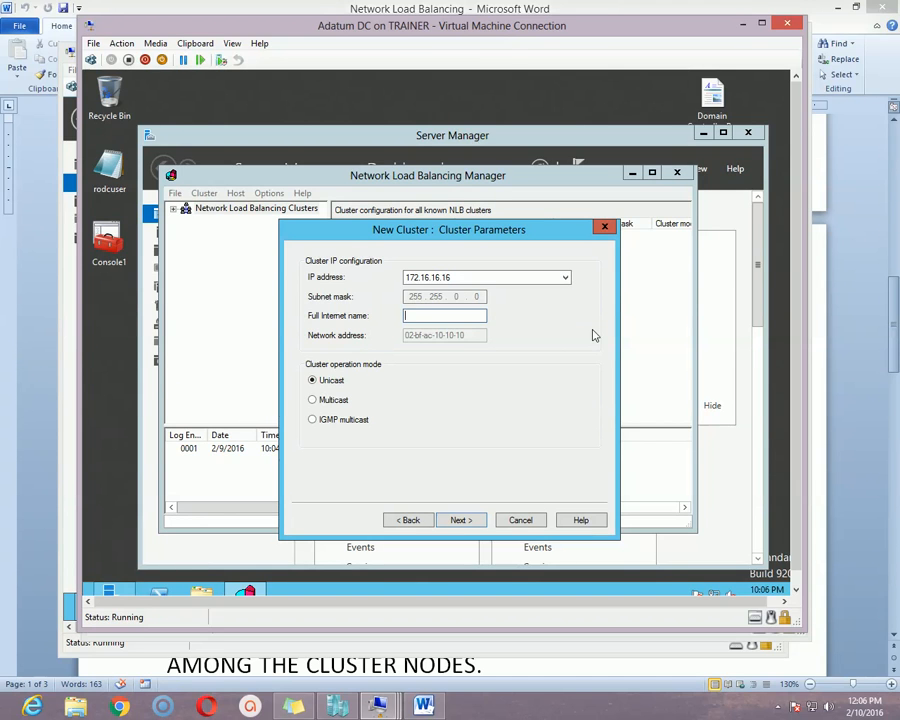
type("hello.adatum.com")
left_click(335, 400)
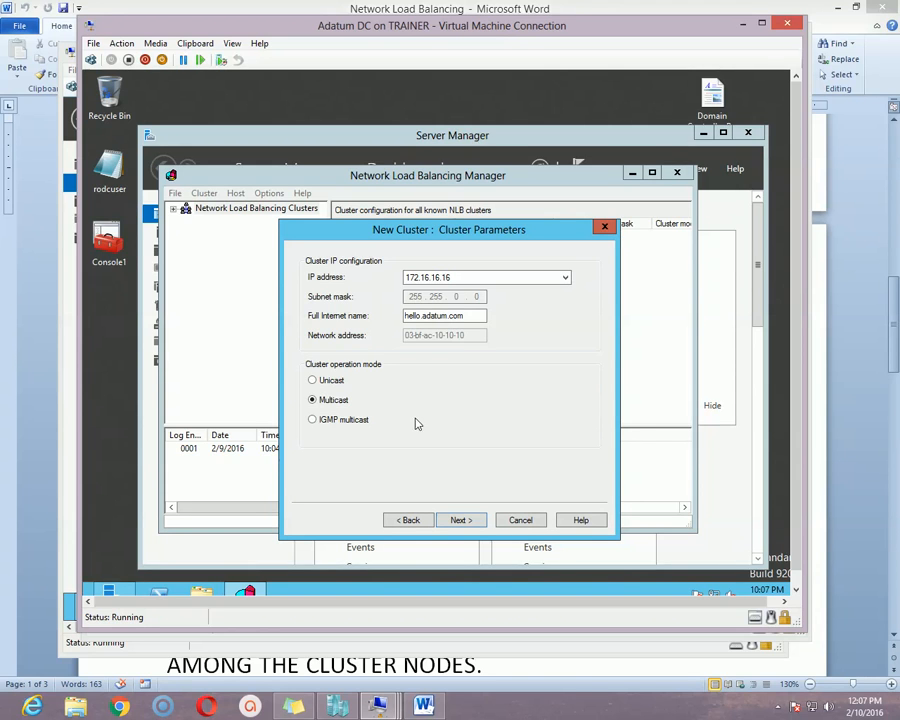
left_click(461, 521)
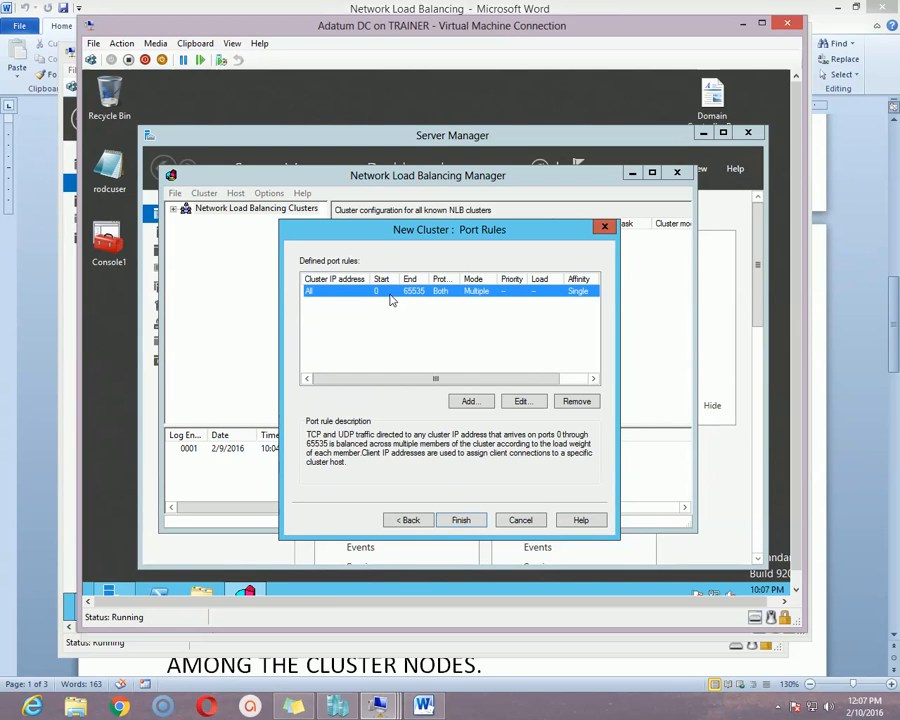
Edit the default port rule to cover only port 80 on the cluster IP.
left_click(523, 403)
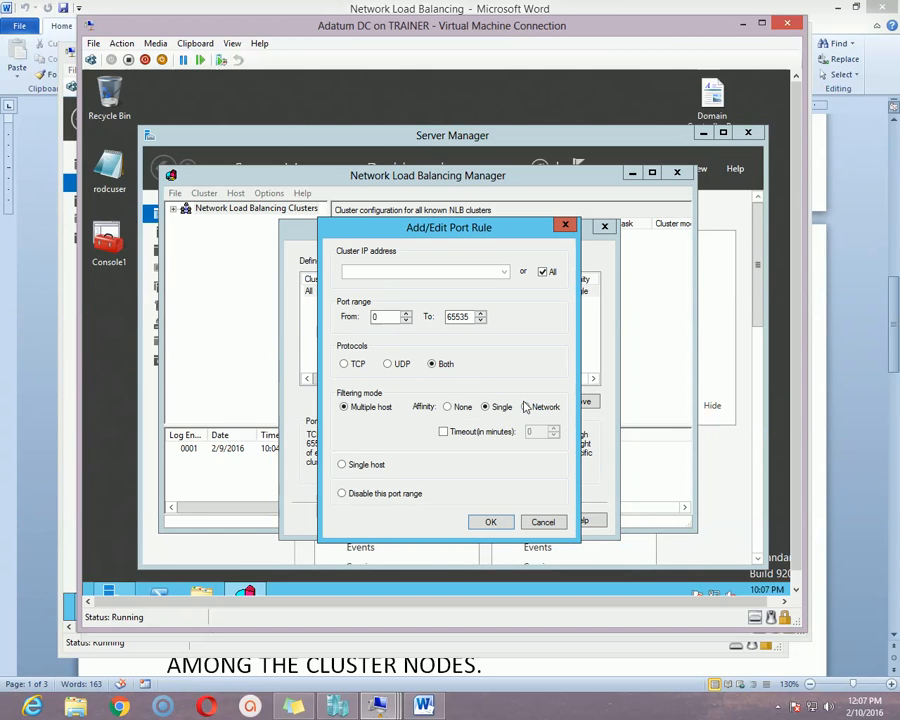
left_click(543, 272)
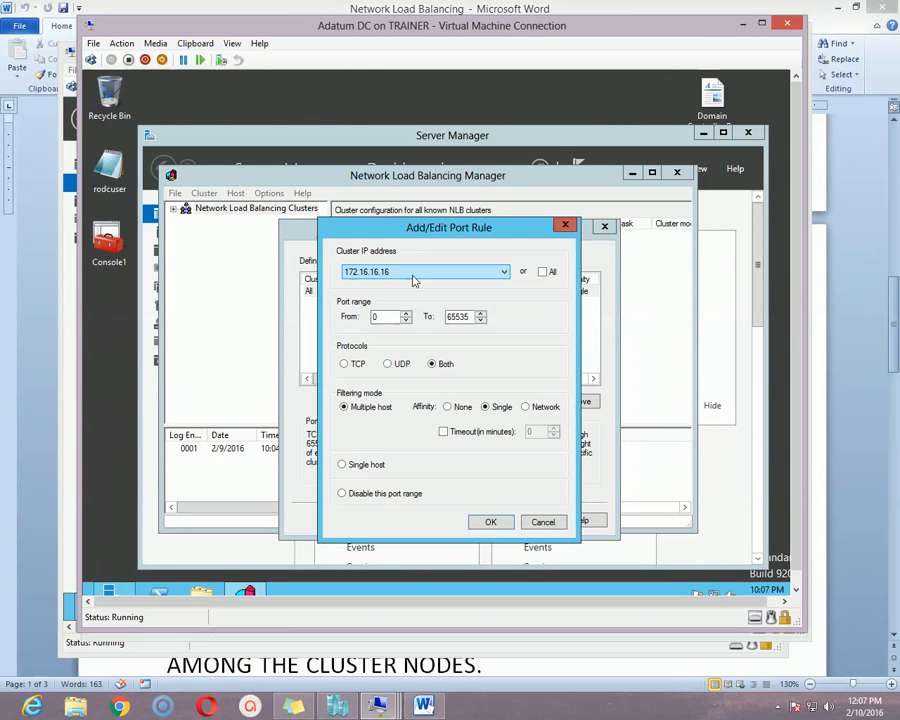
left_click(386, 318)
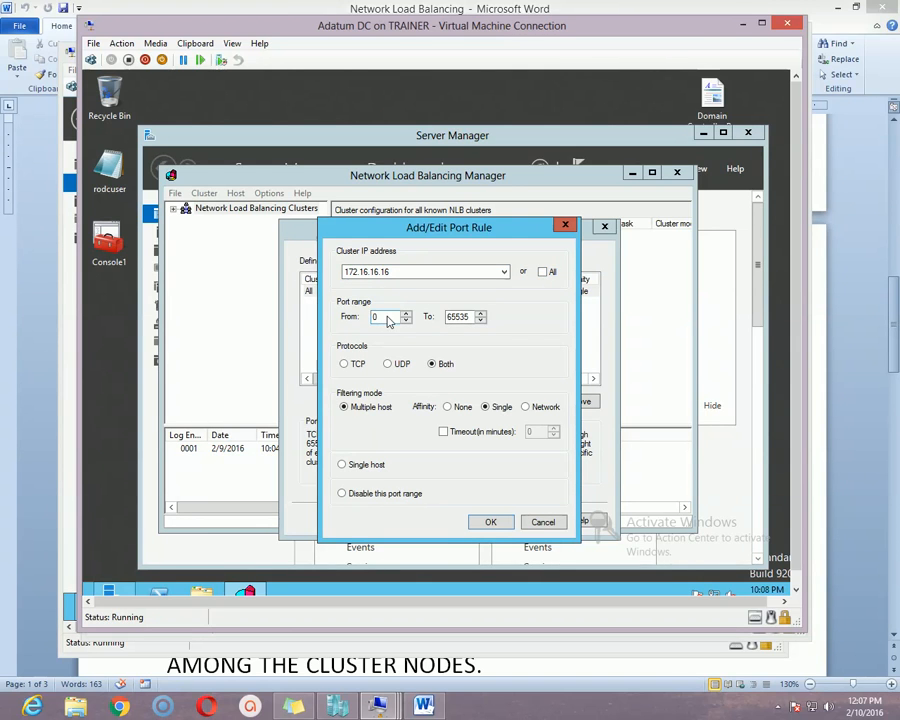
left_click_drag(388, 319, 307, 320)
left_click(467, 318)
left_click_drag(467, 318, 430, 320)
type("80")
Use Multiple host filtering with Affinity None, save the rule, and finish the cluster.
left_click(457, 408)
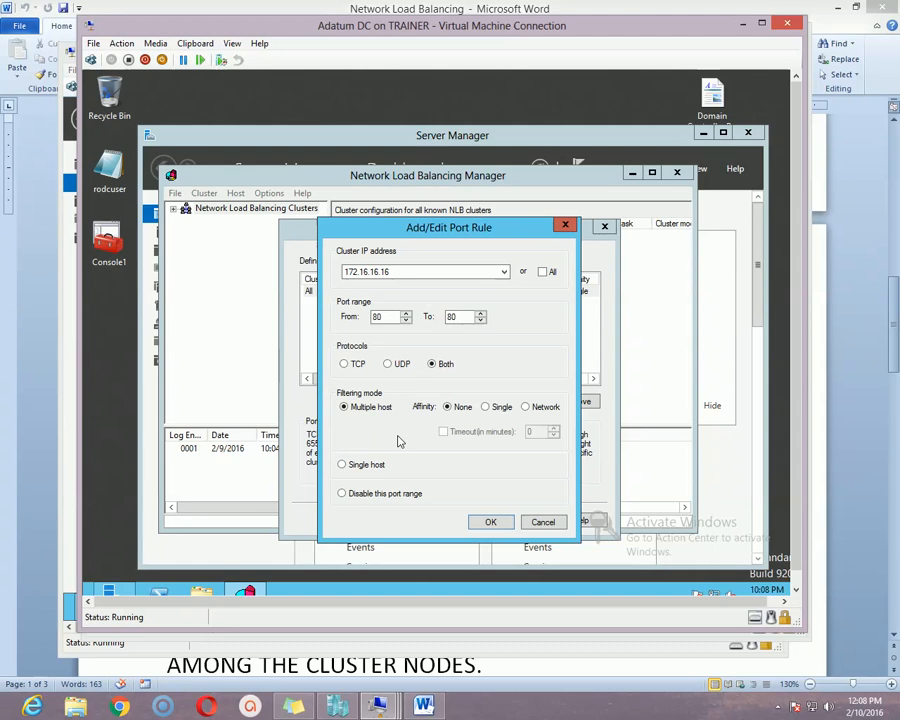
left_click(370, 465)
left_click(370, 409)
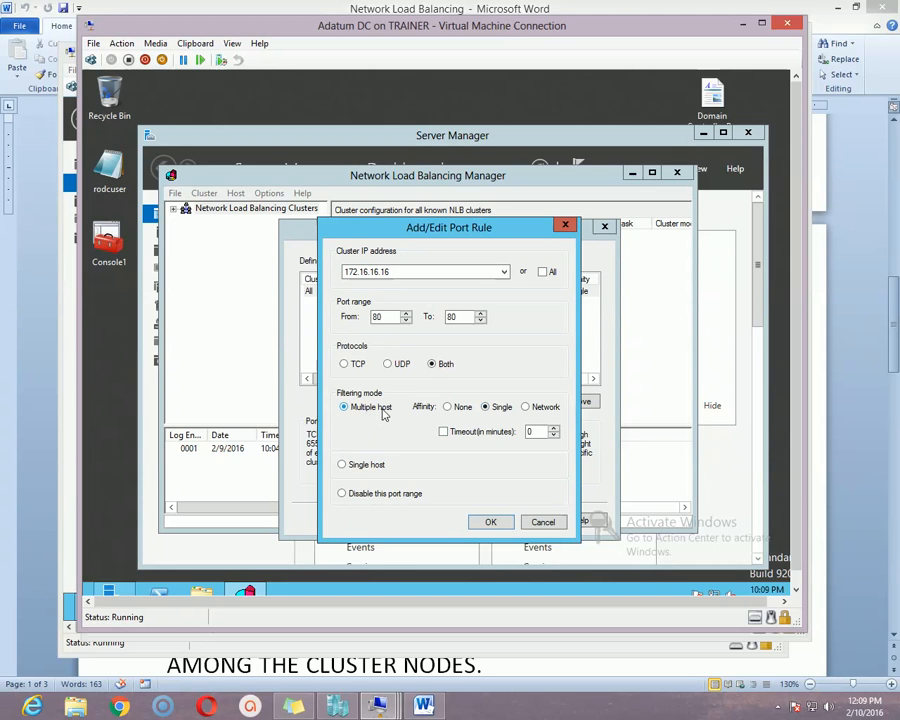
left_click(451, 409)
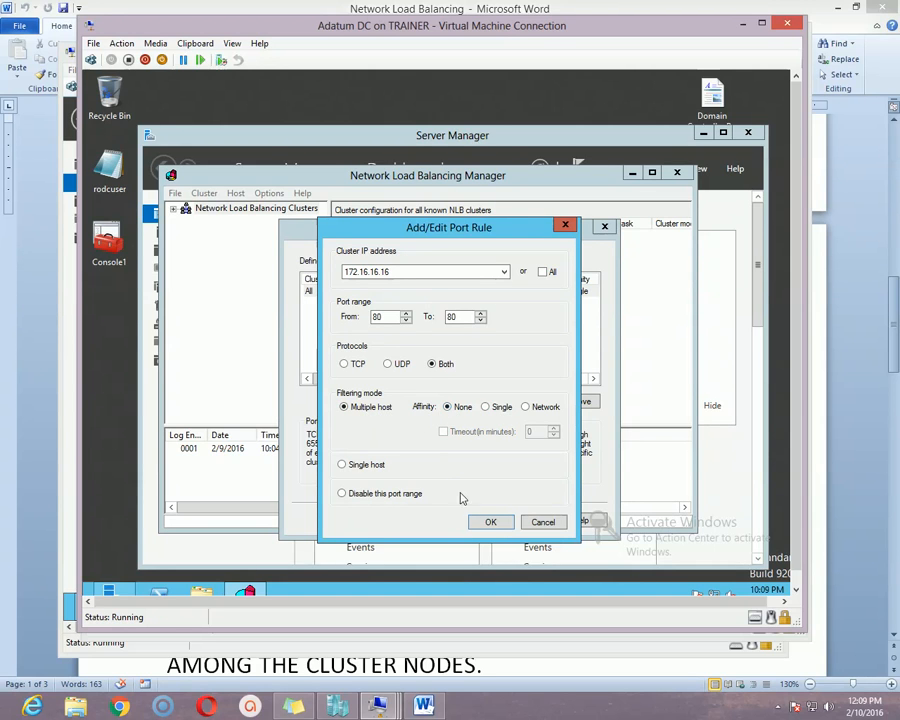
left_click(501, 532)
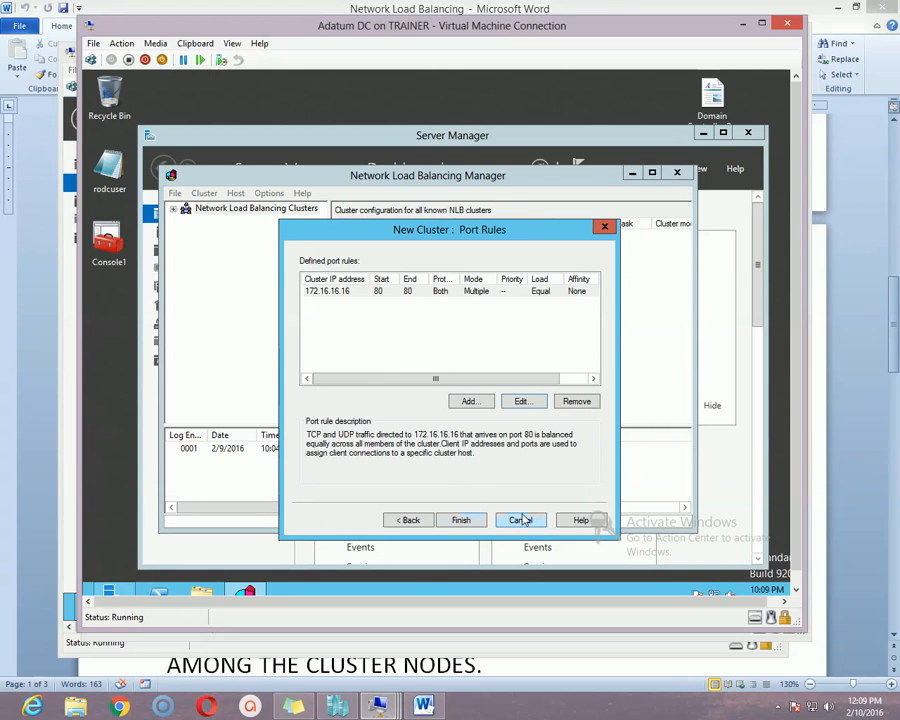
left_click(462, 520)
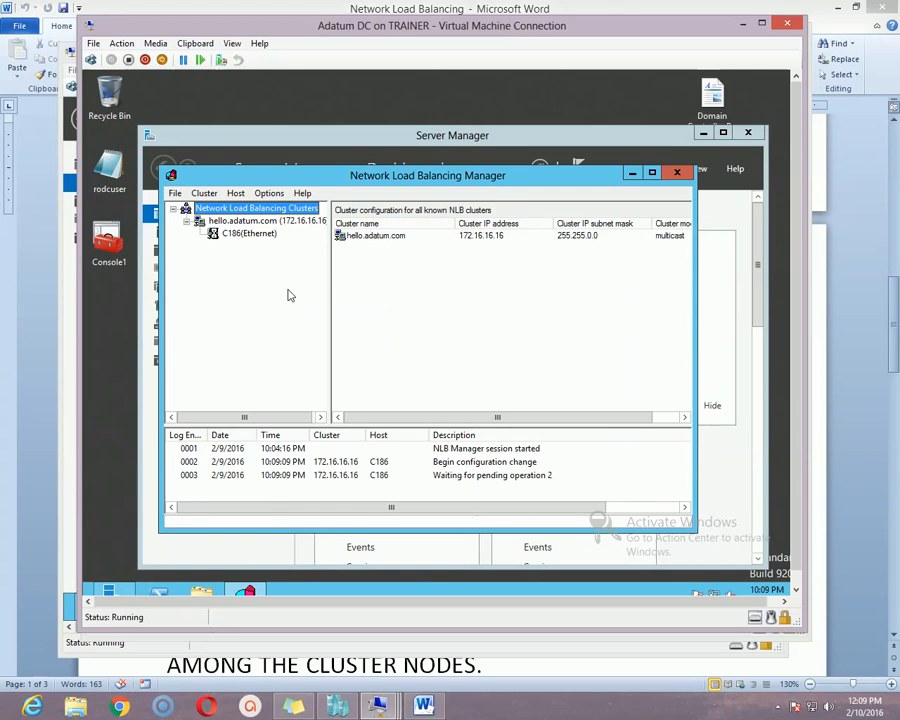
Review C186's port 80 rule, then view hello.adatum.com hosts showing C186 Converged.
left_click(245, 236)
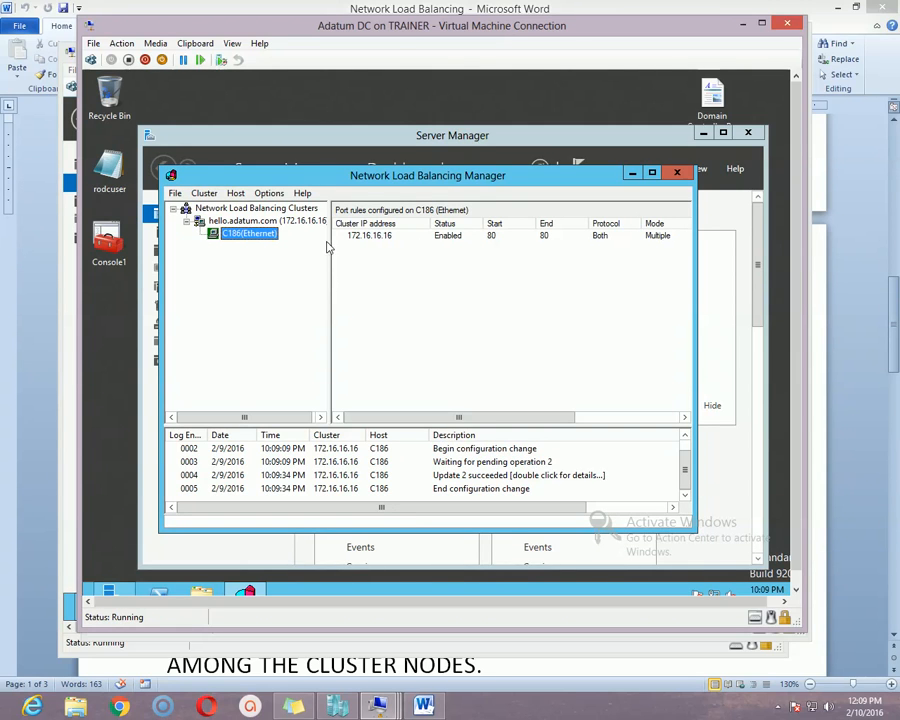
left_click(285, 221)
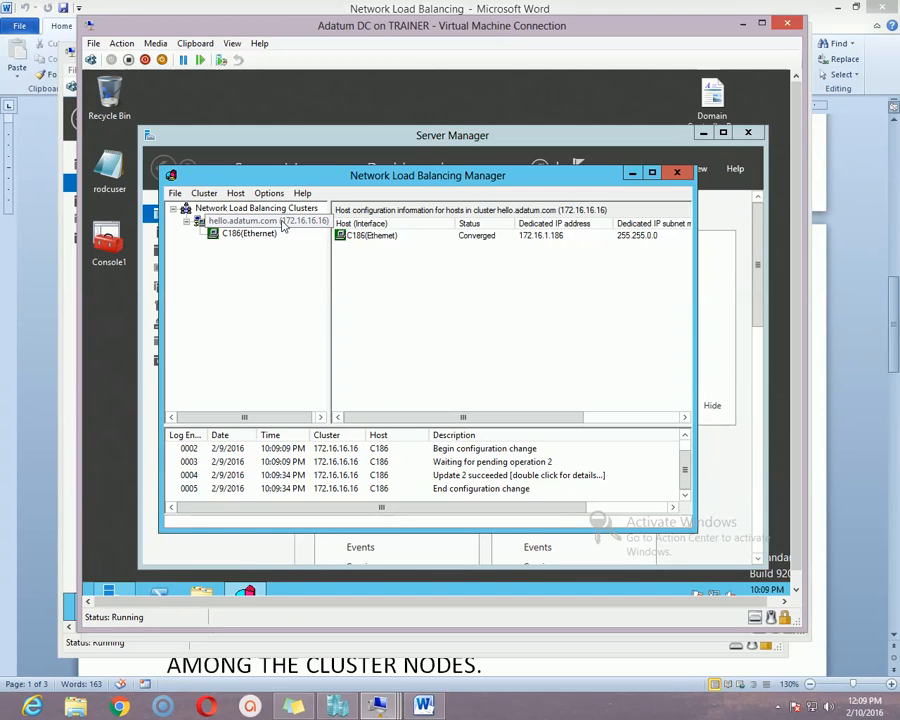
Add host adl-dc to hello.adatum.com and connect, listing its Ethernet interface 172.16.1.187.
right_click(283, 226)
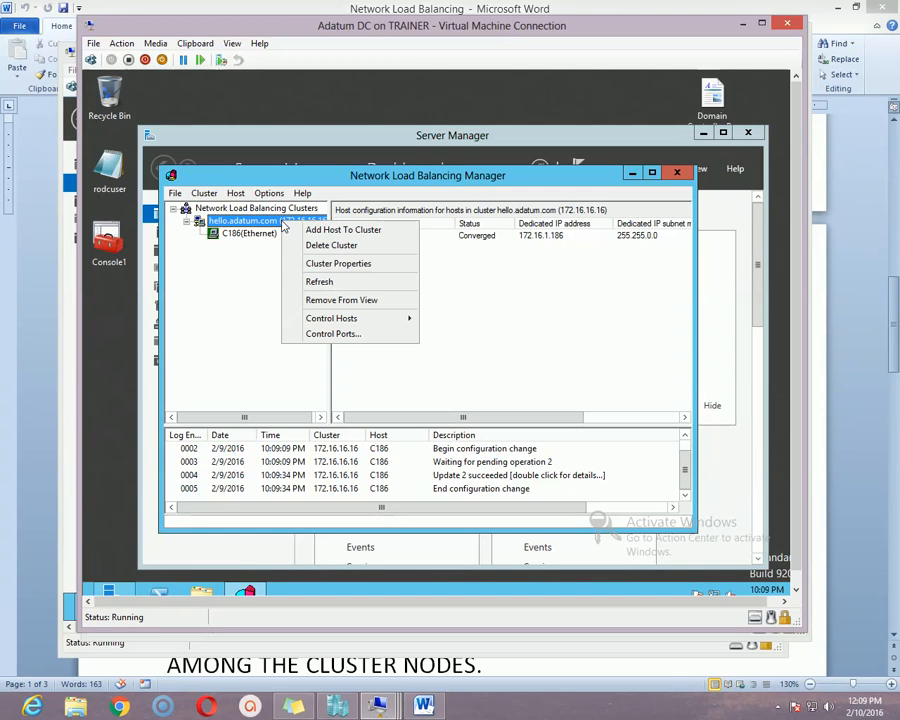
left_click(335, 232)
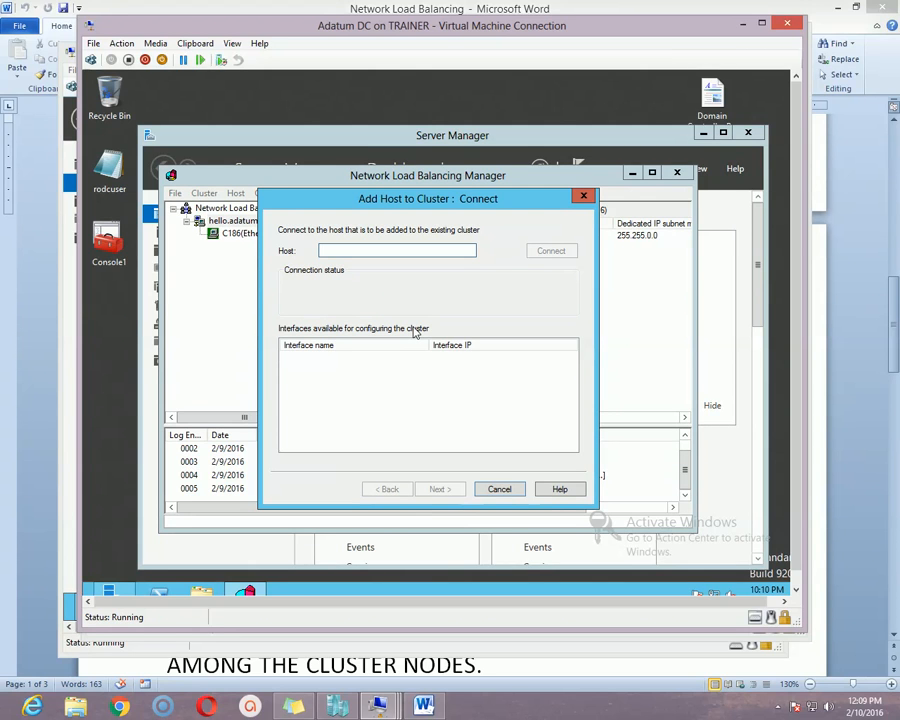
type("adl-dc")
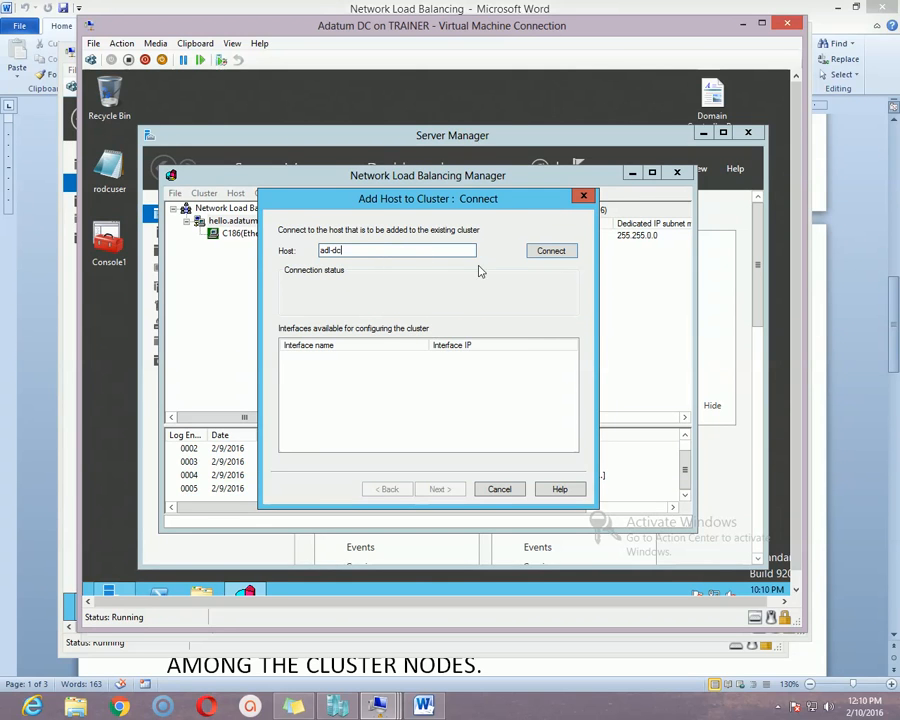
left_click_drag(496, 201, 506, 210)
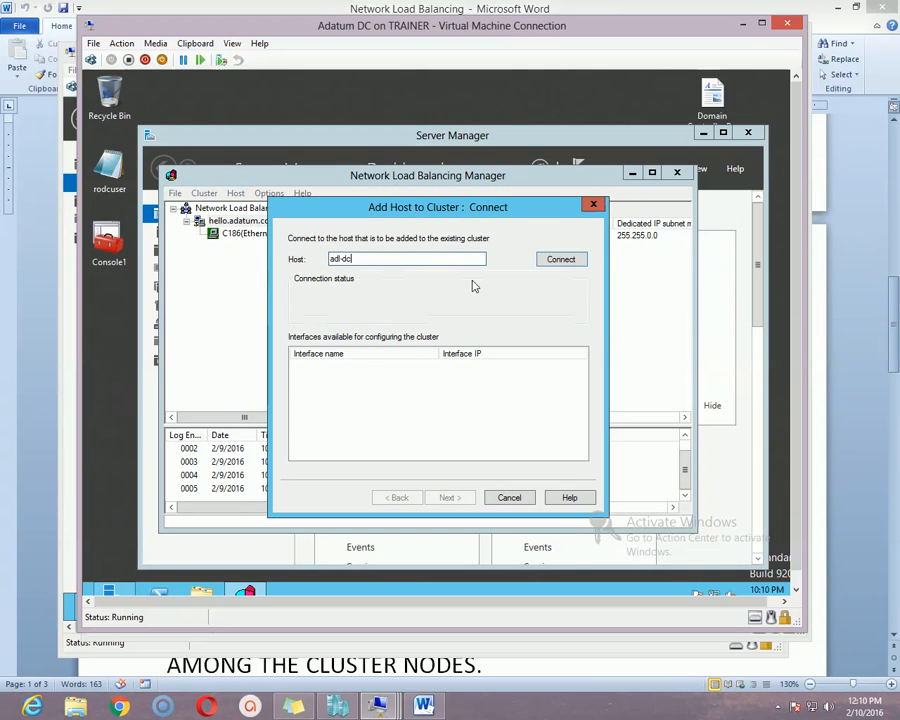
left_click(565, 262)
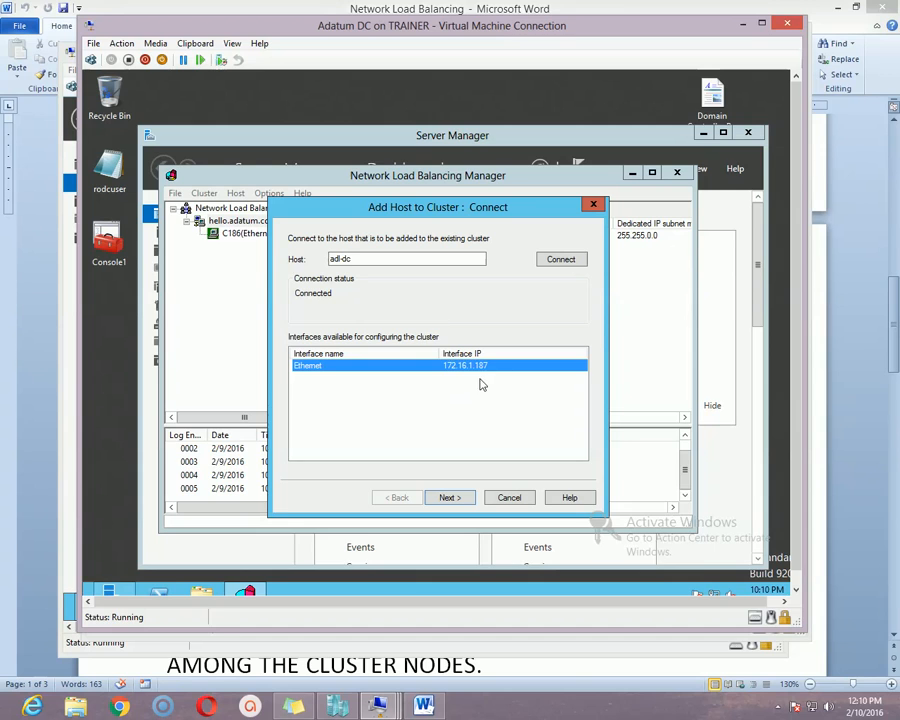
Accept the default host parameters (priority 2) and port rules to join ADL-DC to the cluster.
left_click(449, 497)
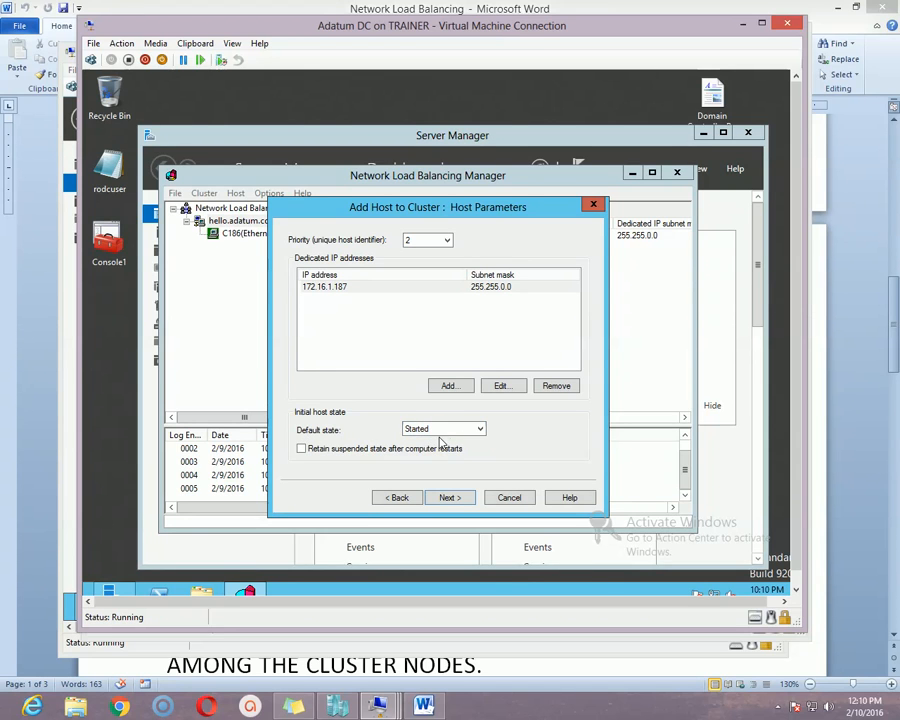
left_click(462, 497)
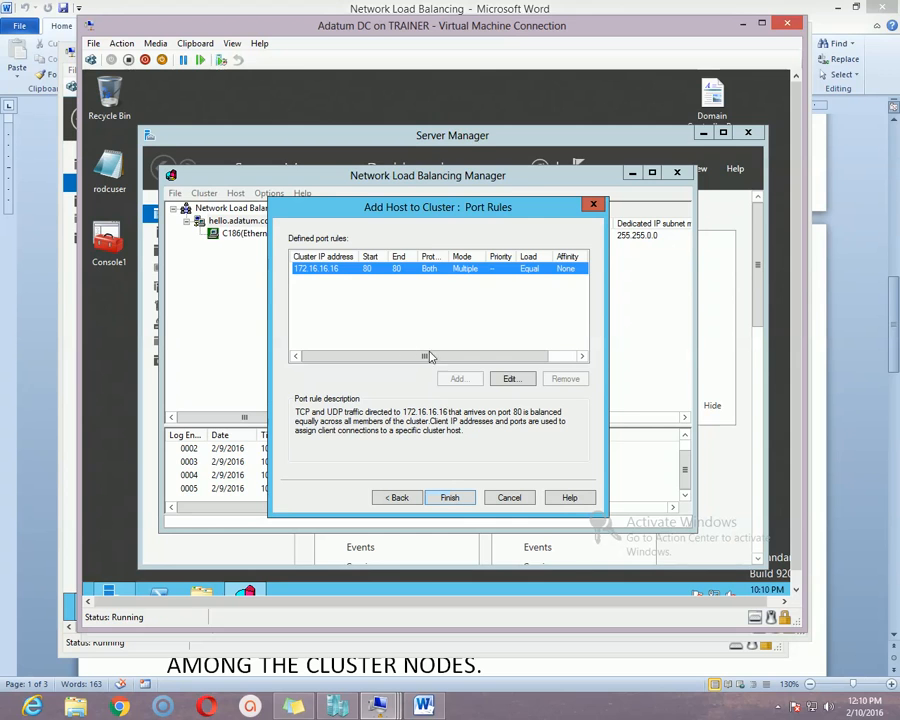
left_click(452, 499)
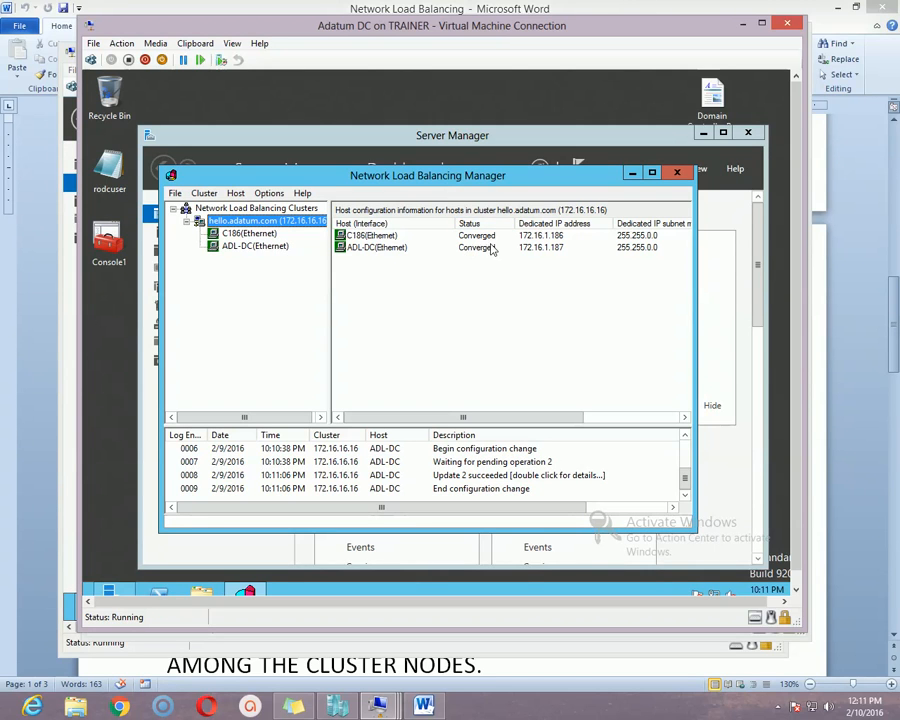
Verify C186 and ADL-DC both show Converged, then view C186's port 80 rule.
left_click(234, 222)
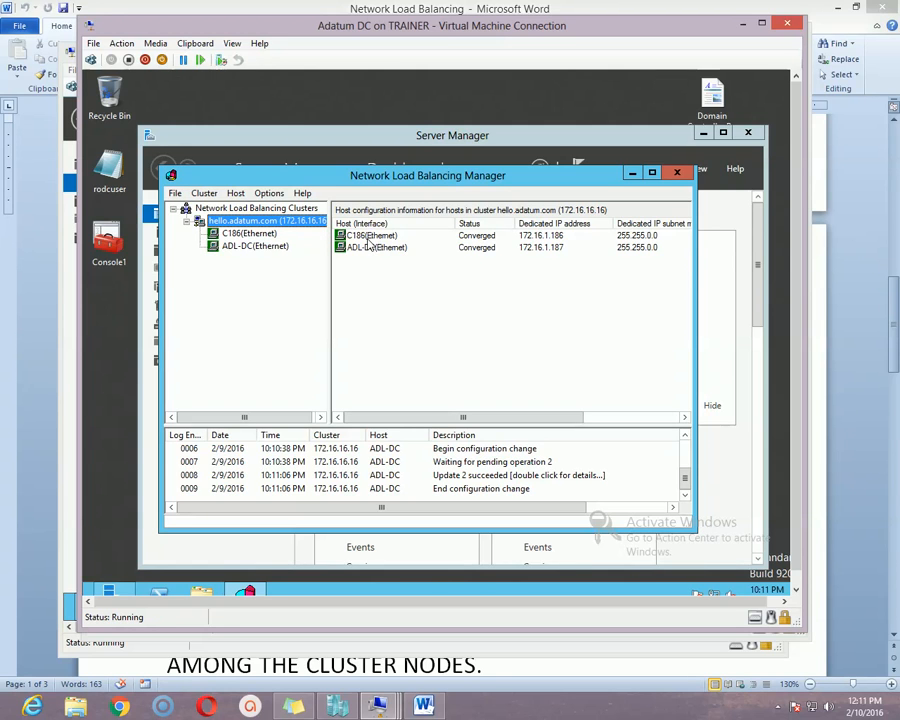
left_click(369, 238)
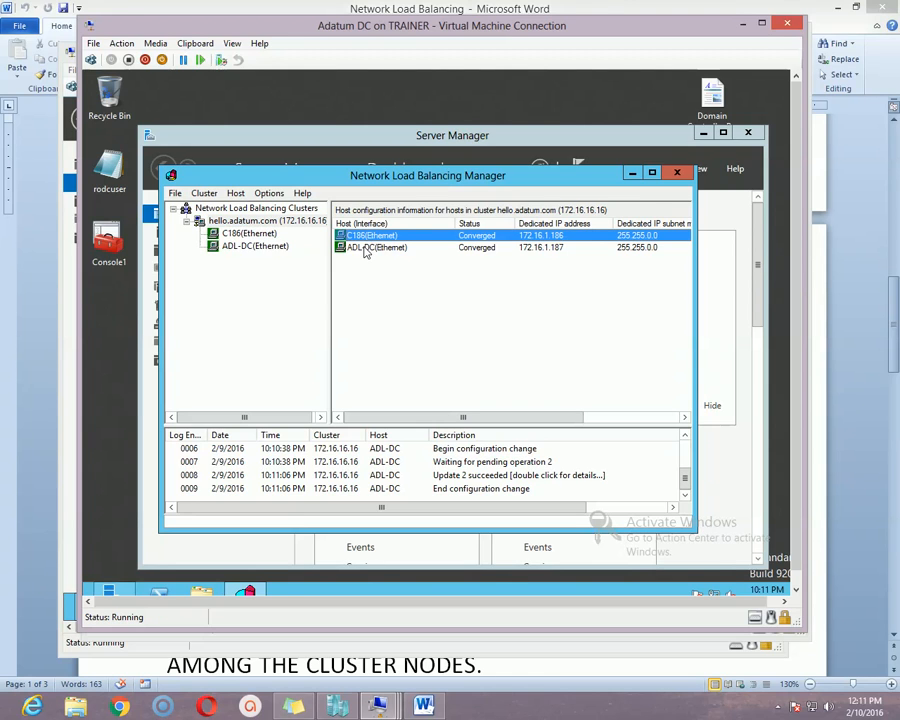
left_click(366, 251)
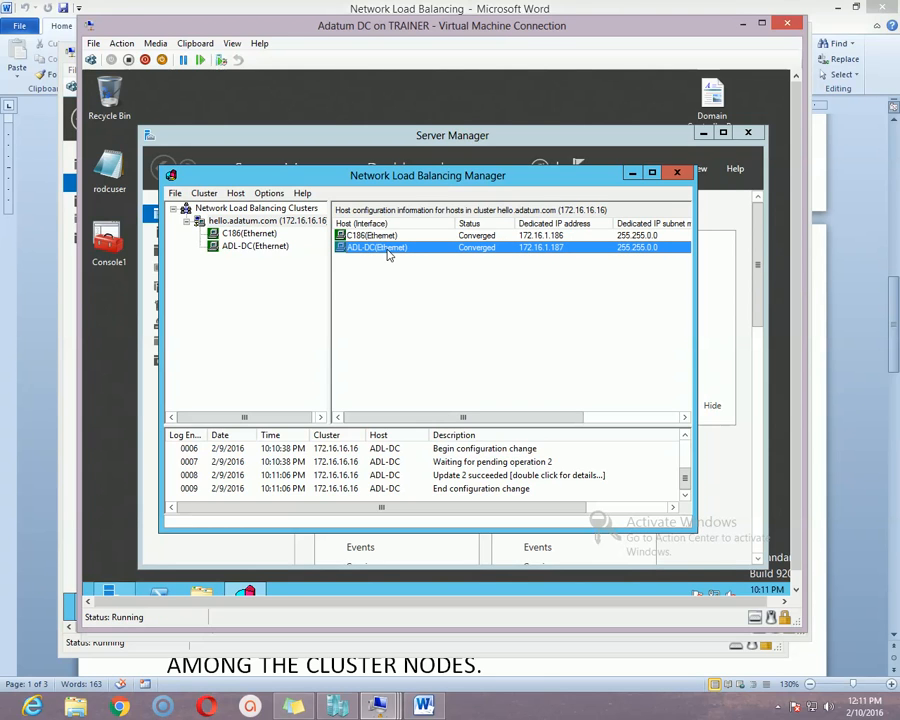
left_click(564, 237)
left_click(566, 250)
left_click(233, 235)
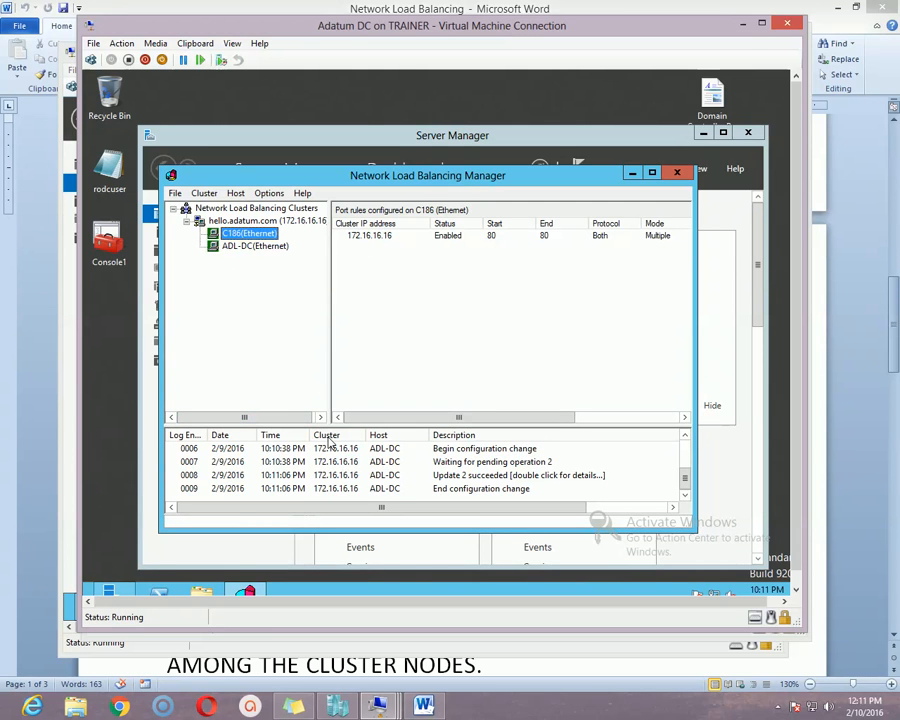
Compare the C186 and ADL-DC port rules, then view hello.adatum.com's host list with both Converged.
left_click_drag(347, 33, 347, 28)
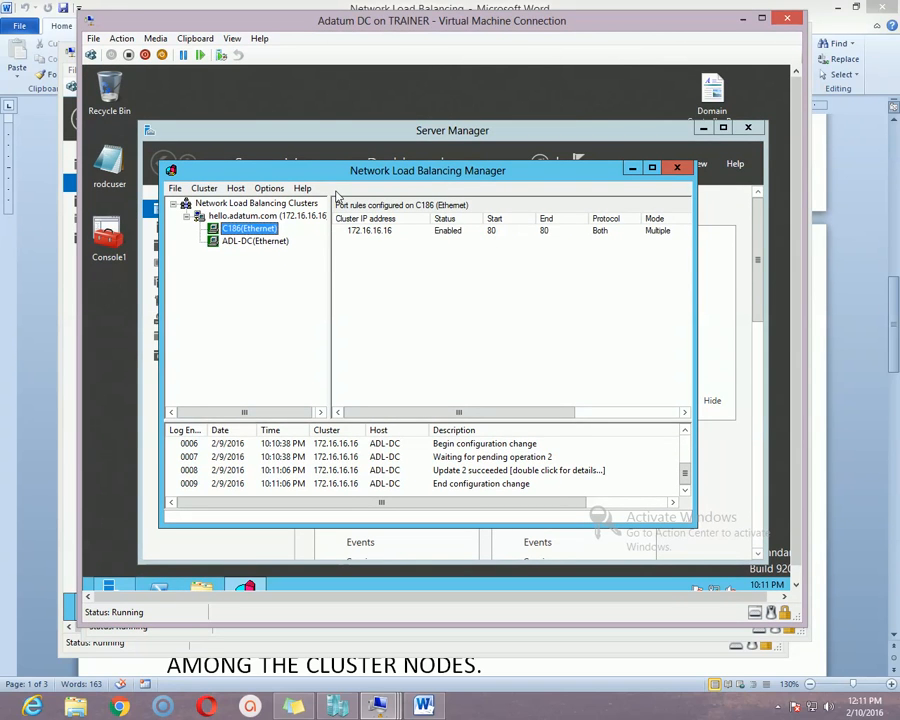
left_click(245, 242)
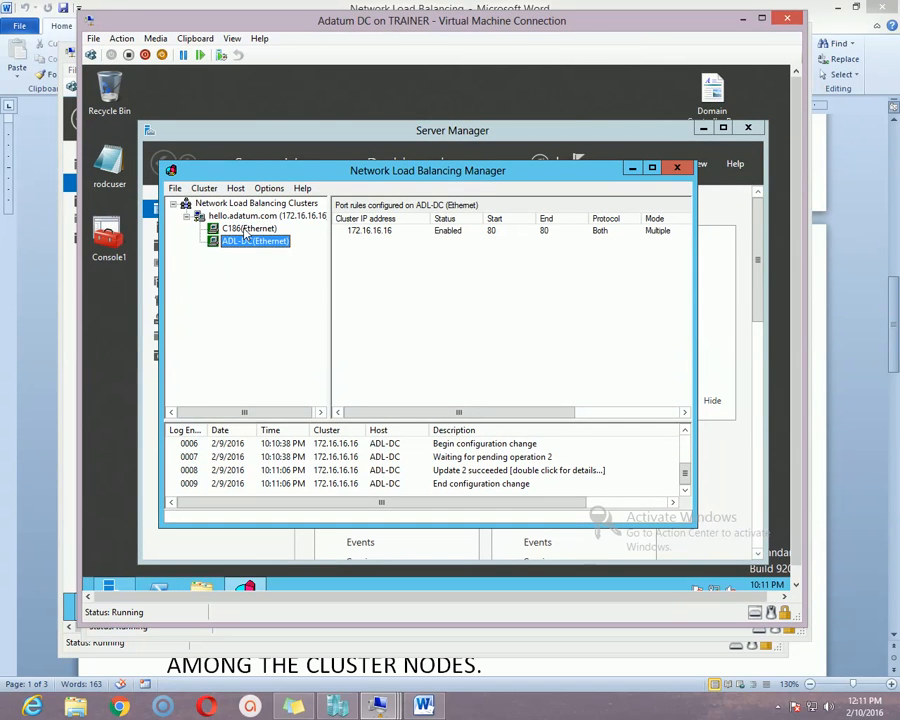
left_click(244, 229)
left_click(242, 240)
left_click(239, 230)
left_click(243, 240)
left_click(245, 229)
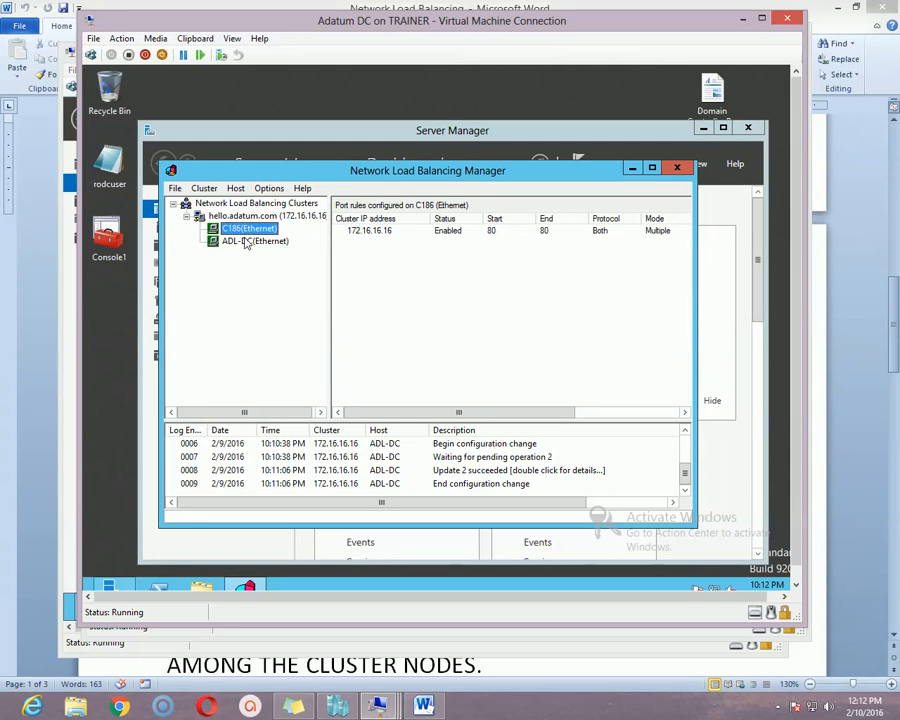
left_click(245, 242)
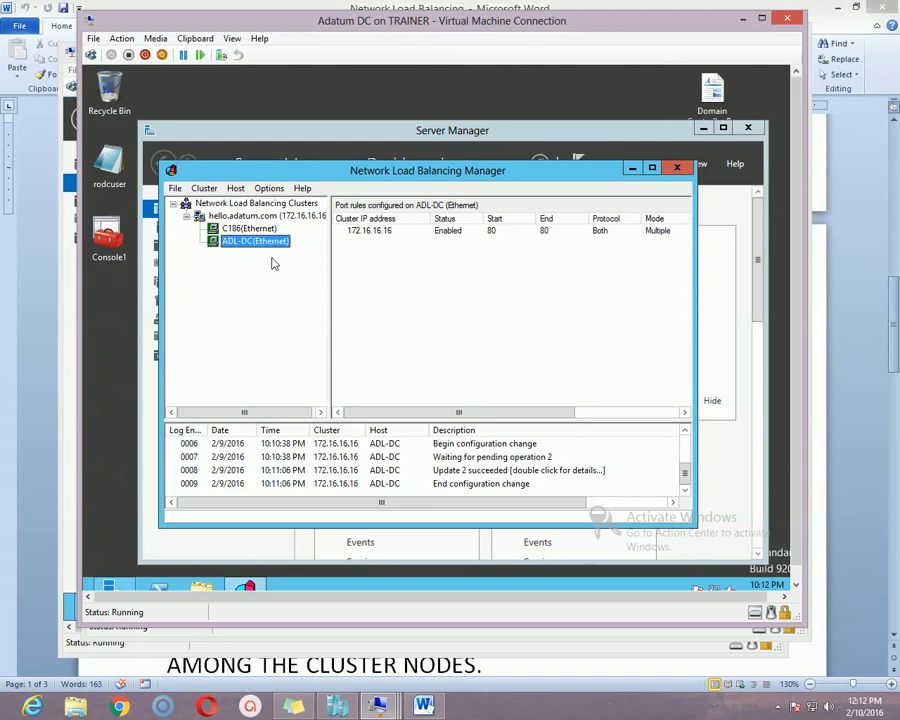
left_click_drag(332, 261, 351, 258)
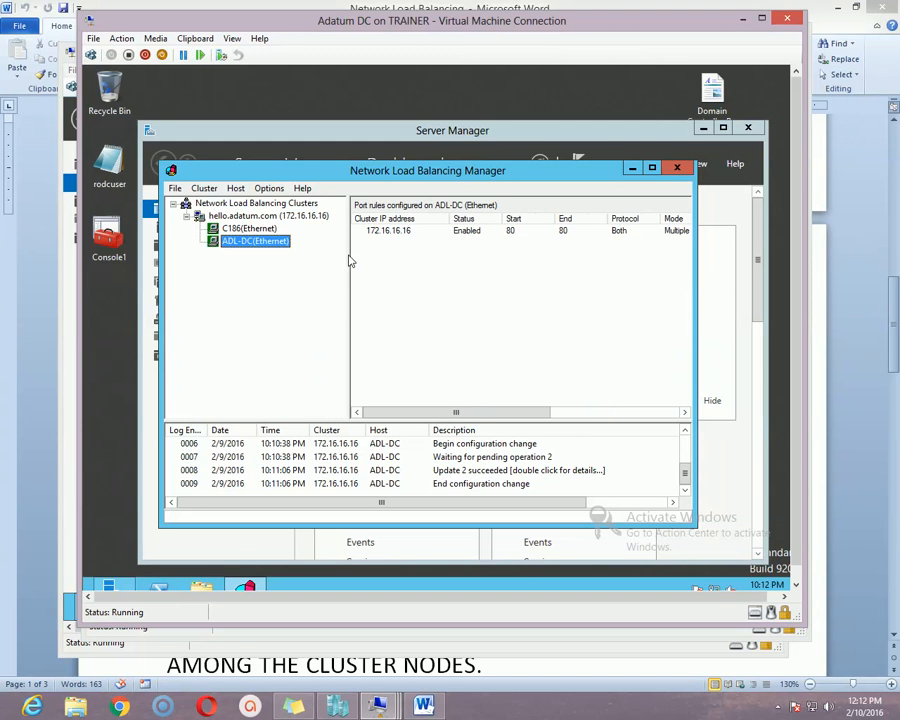
left_click(280, 217)
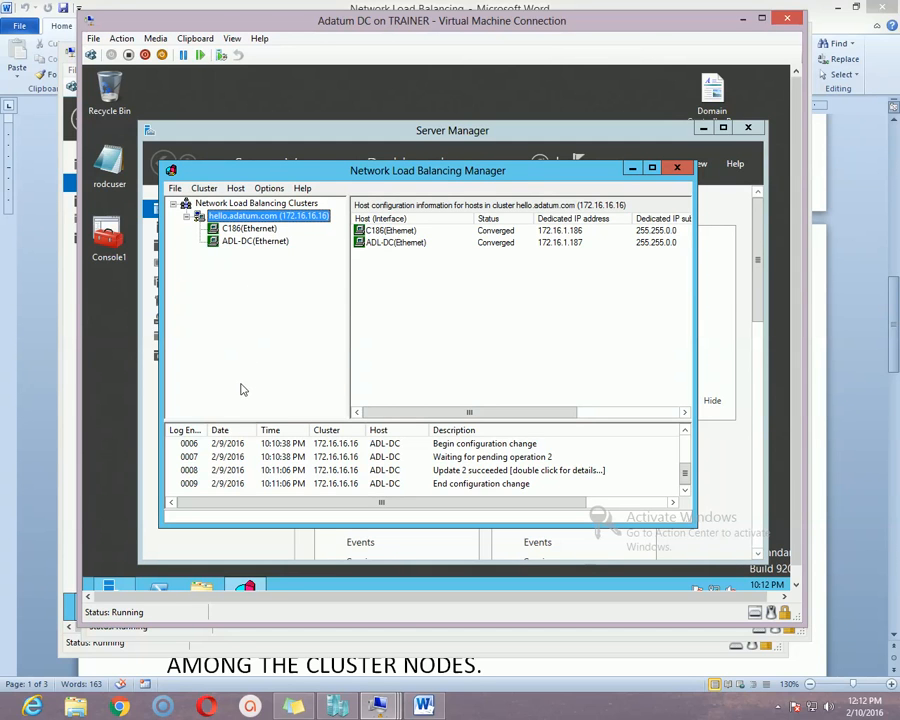
Launch DNS Manager from Server Manager's Tools menu and bring its window forward.
left_click(117, 584)
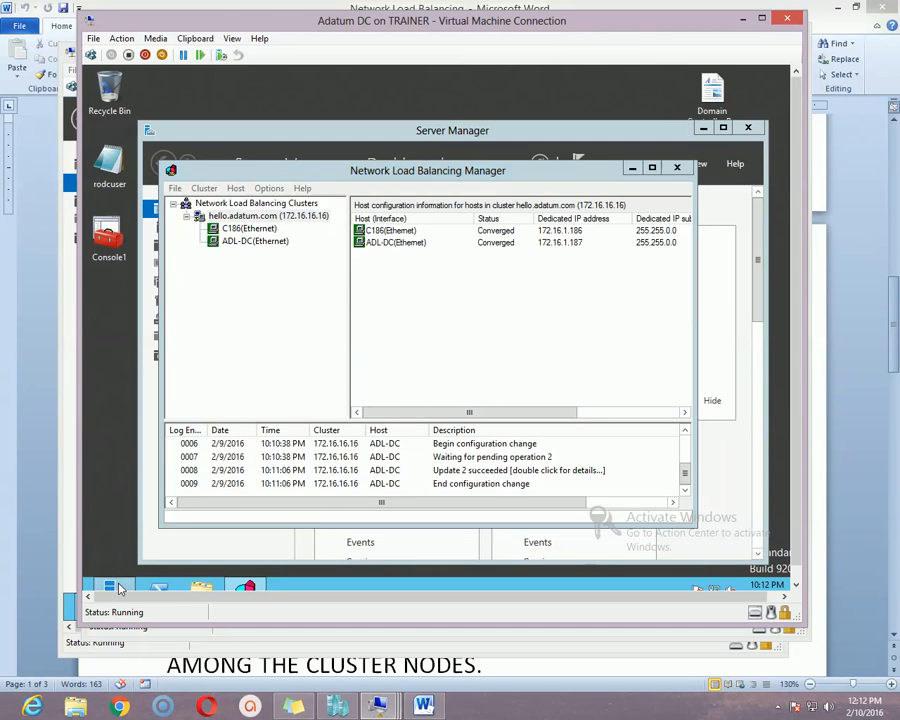
left_click_drag(652, 134, 603, 250)
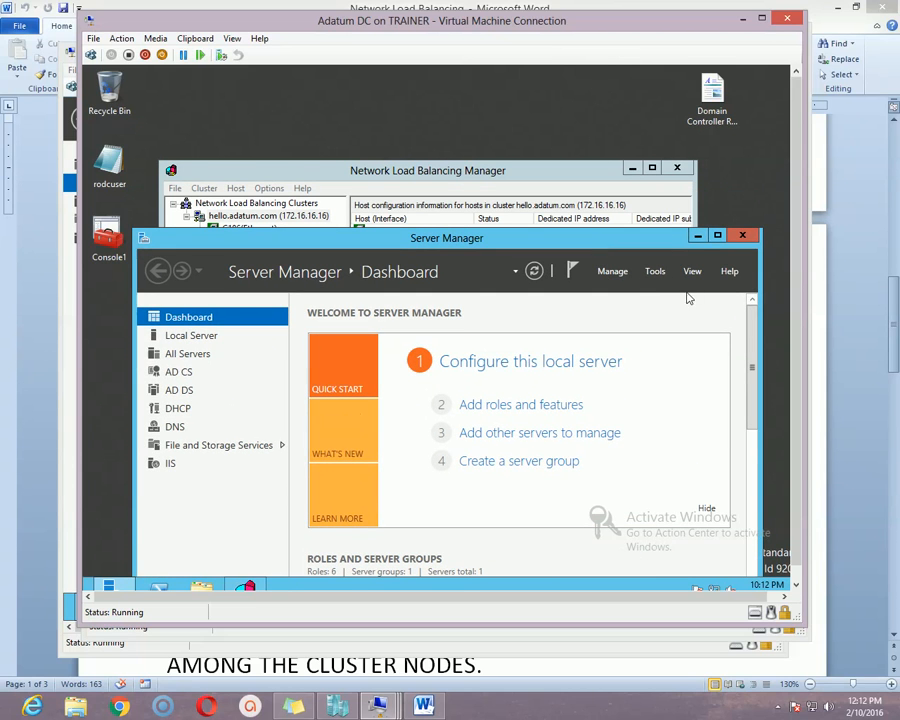
left_click(656, 274)
left_click(600, 474)
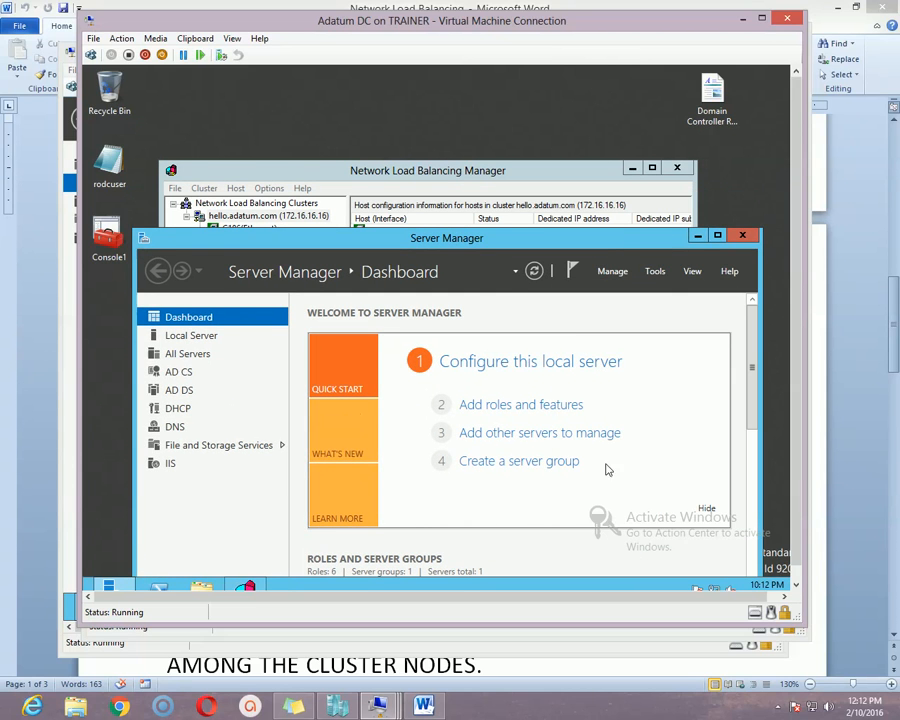
left_click_drag(547, 133, 545, 125)
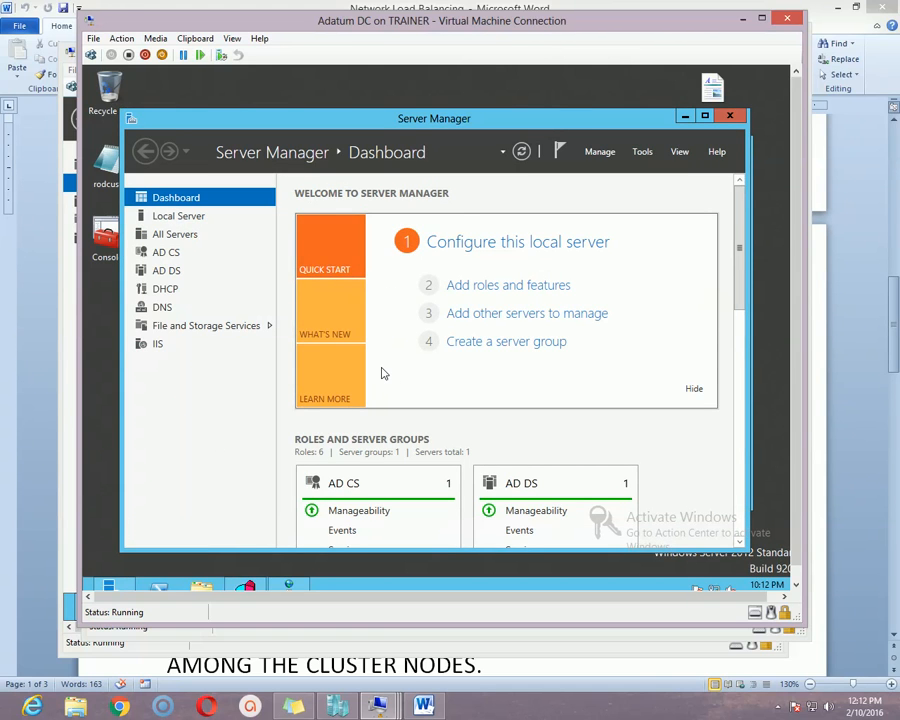
left_click(296, 589)
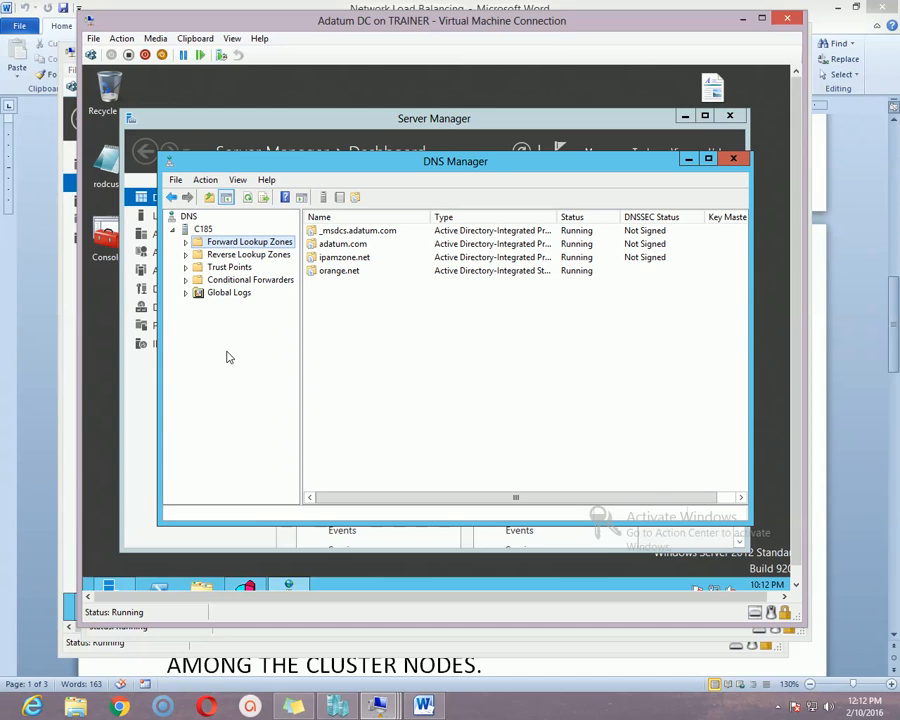
Expand Forward Lookup Zones, show adatum.com's records, and bring up the new-record menu.
left_click(186, 243)
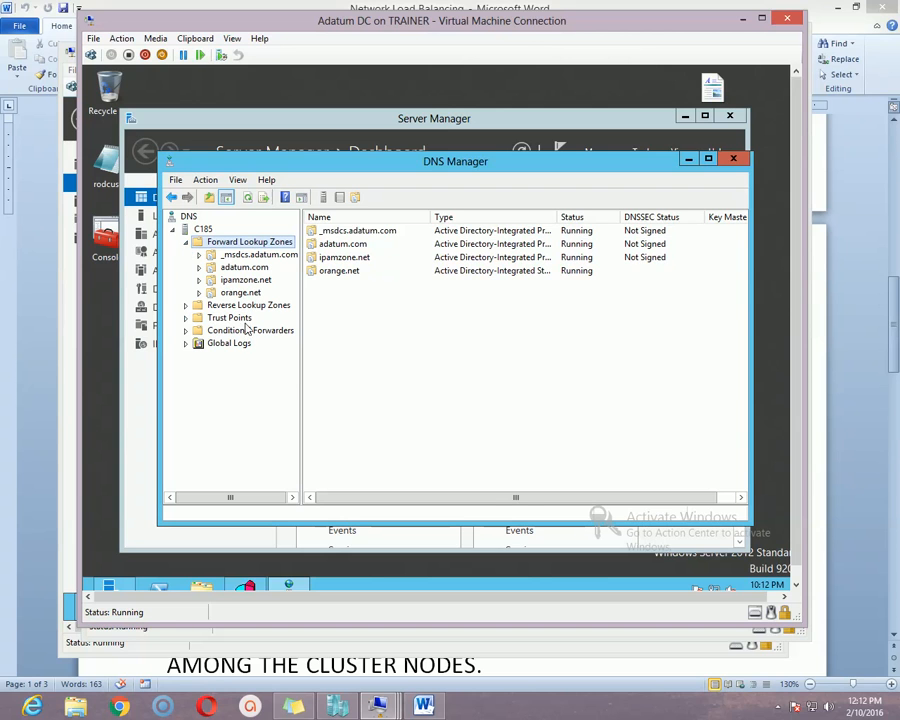
double_click(243, 267)
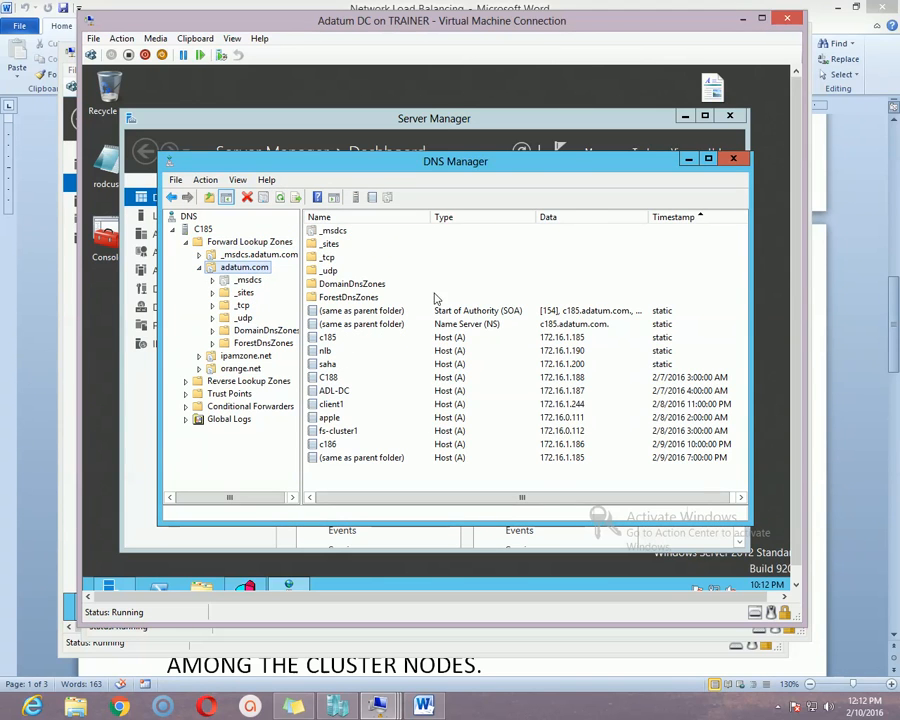
right_click(500, 406)
right_click(488, 446)
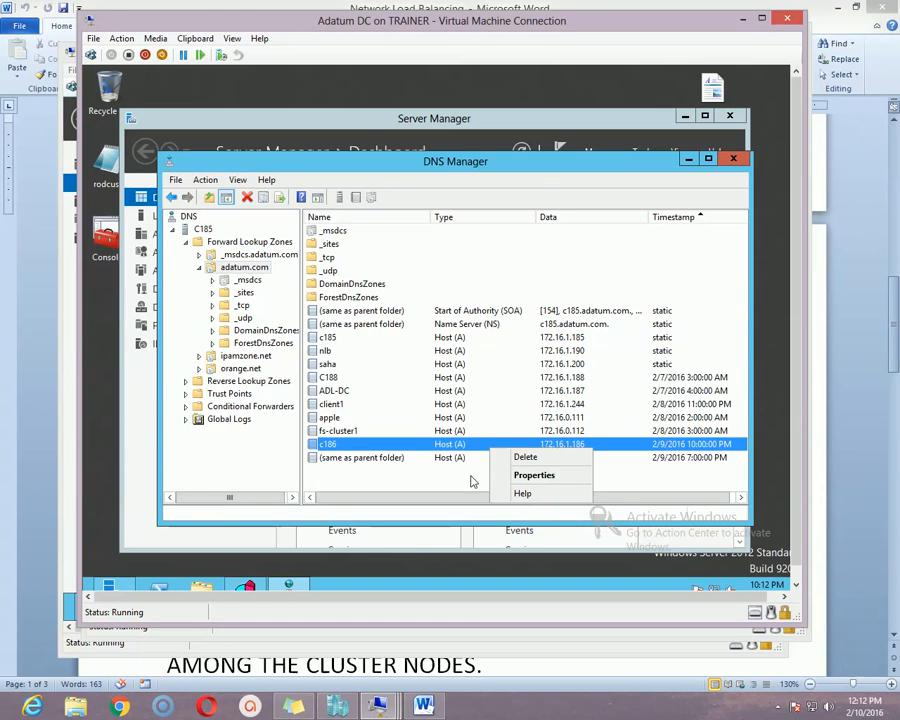
right_click(467, 475)
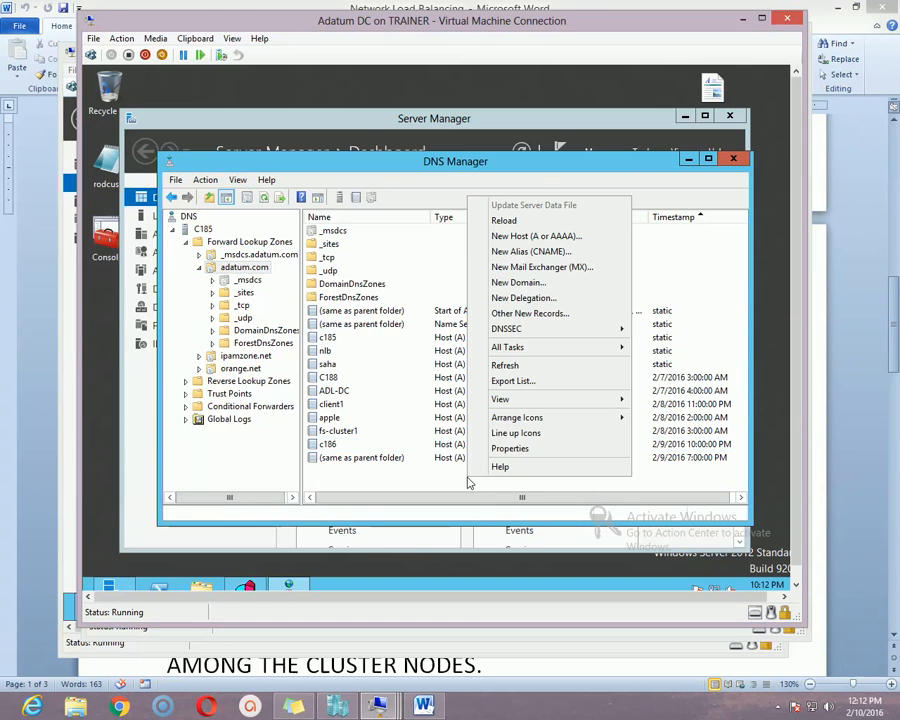
Create a Host (A) record named hello in adatum.com pointing to 172.16.1.16.
left_click(568, 237)
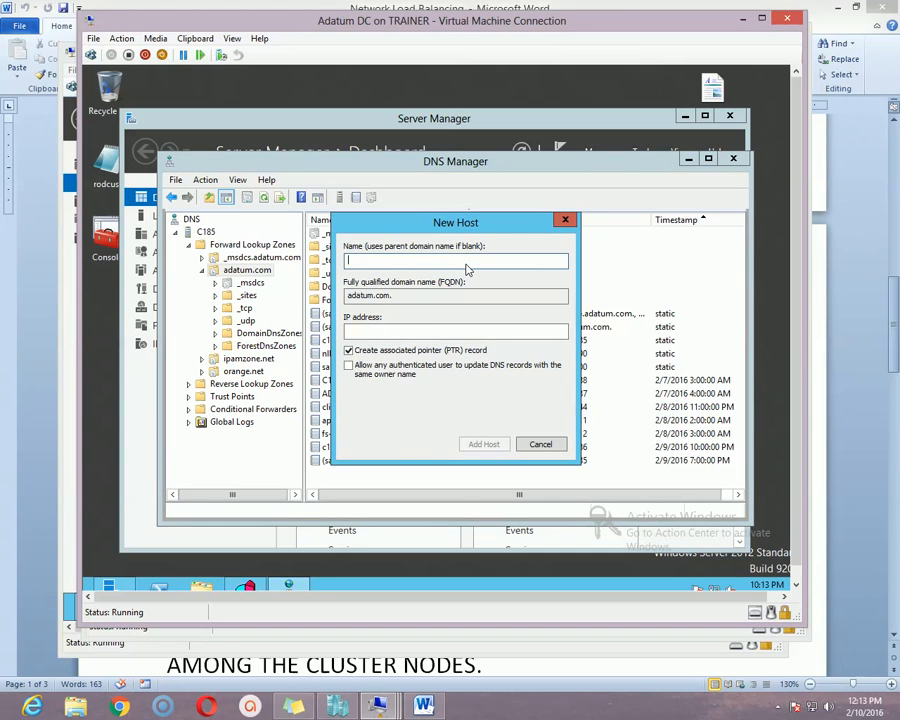
type("hello")
left_click_drag(416, 297, 347, 297)
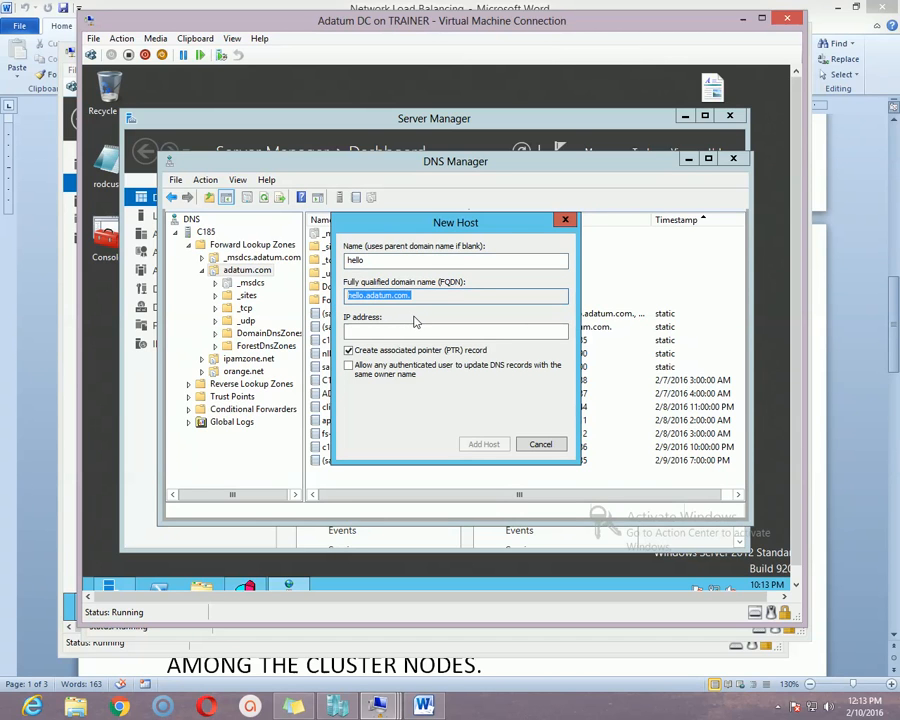
left_click(384, 335)
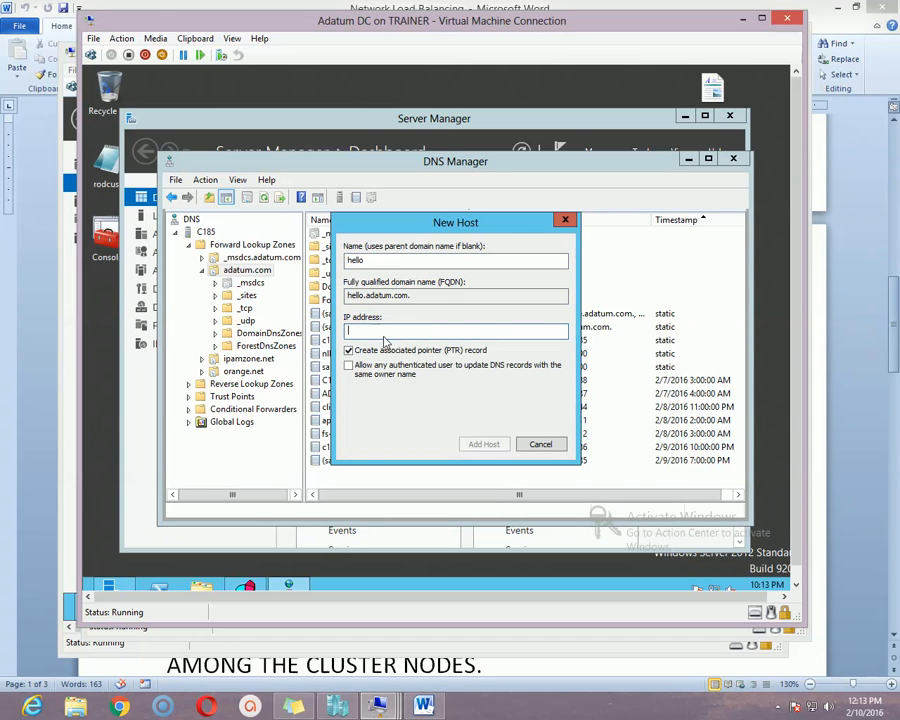
left_click(246, 587)
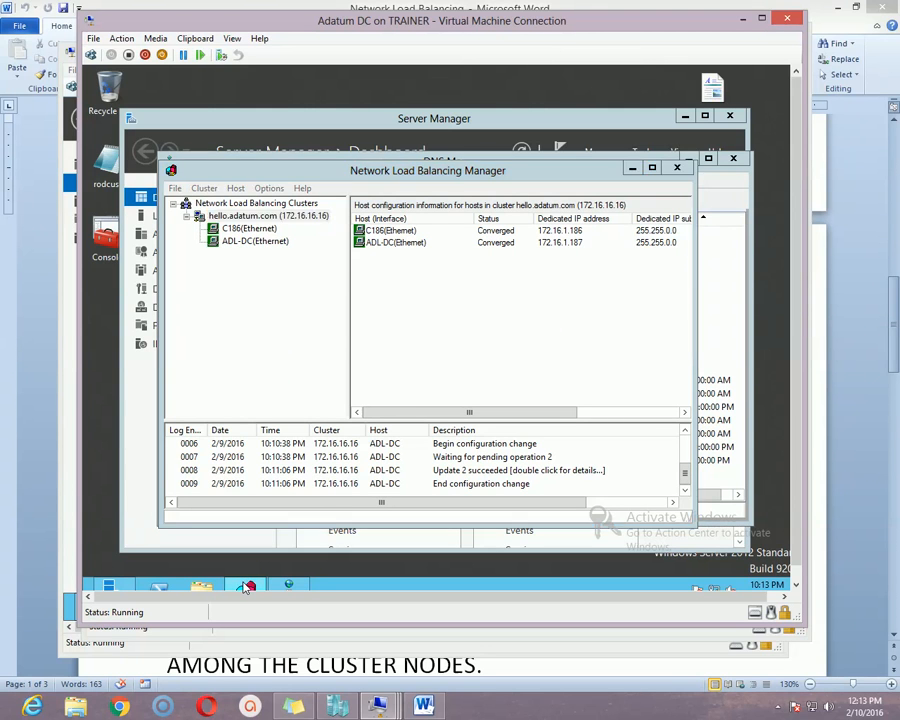
left_click(246, 587)
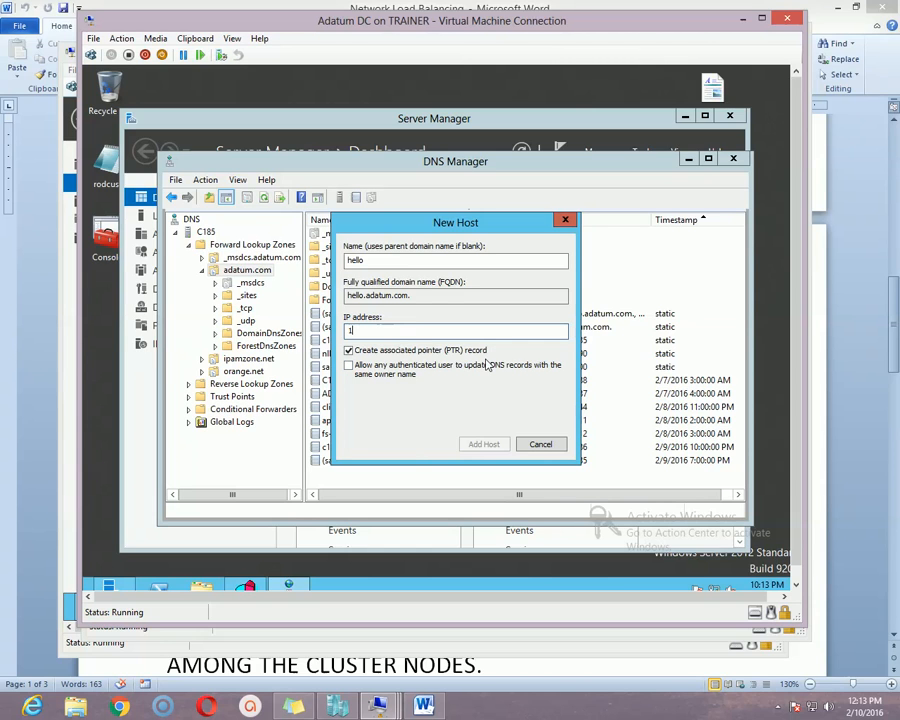
type(".16.1.16")
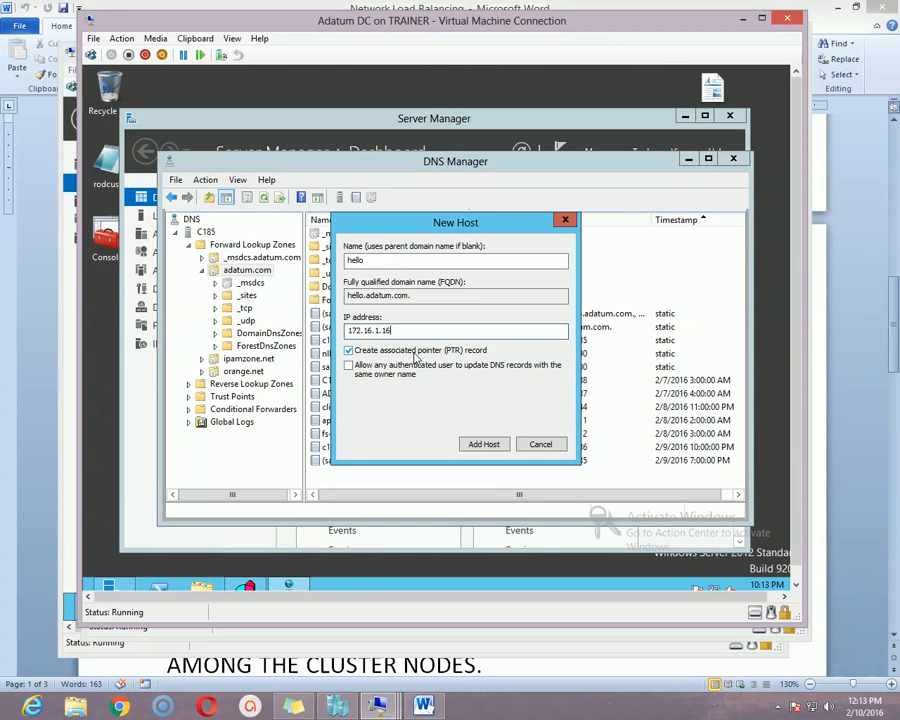
left_click(486, 445)
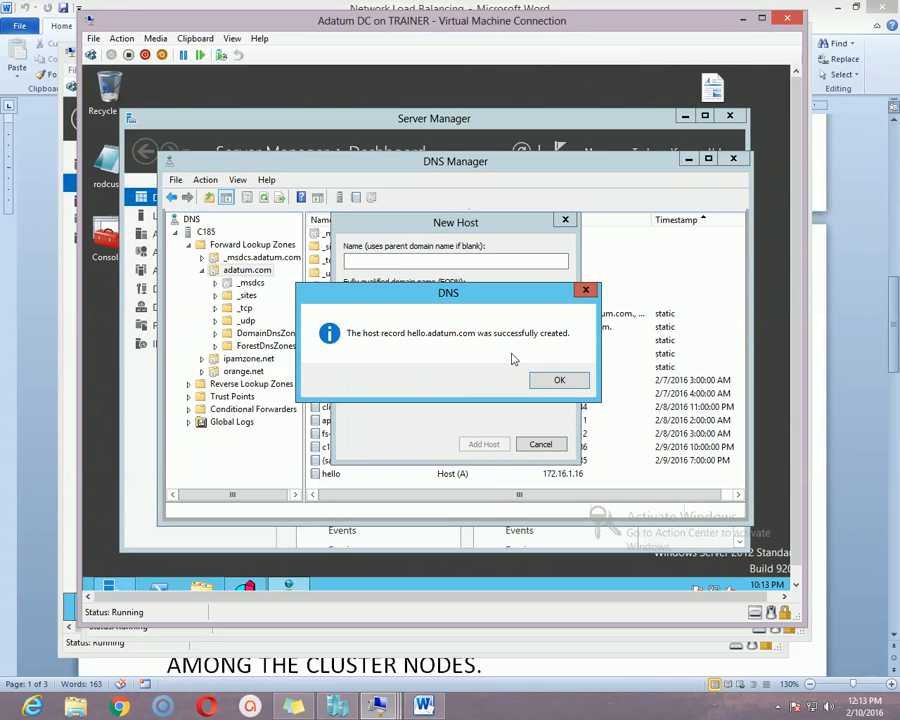
left_click(556, 381)
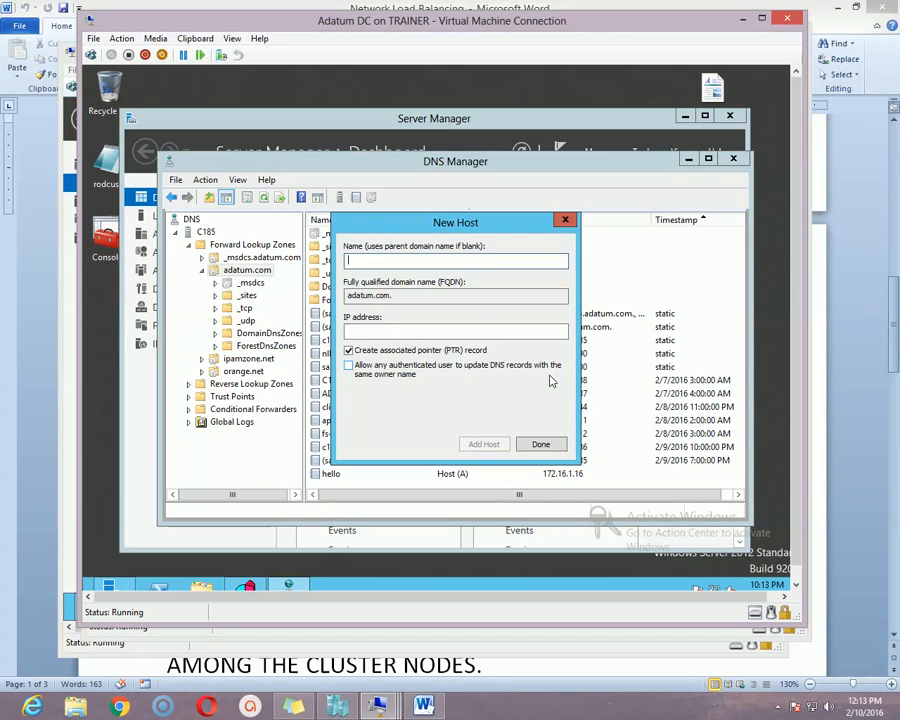
left_click(540, 444)
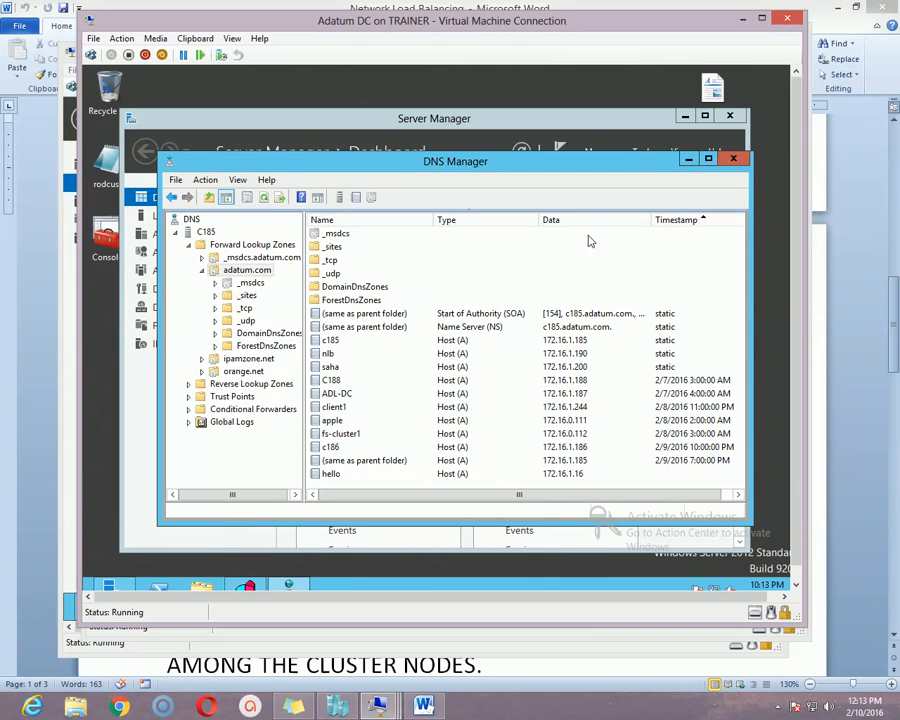
left_click_drag(789, 138, 786, 222)
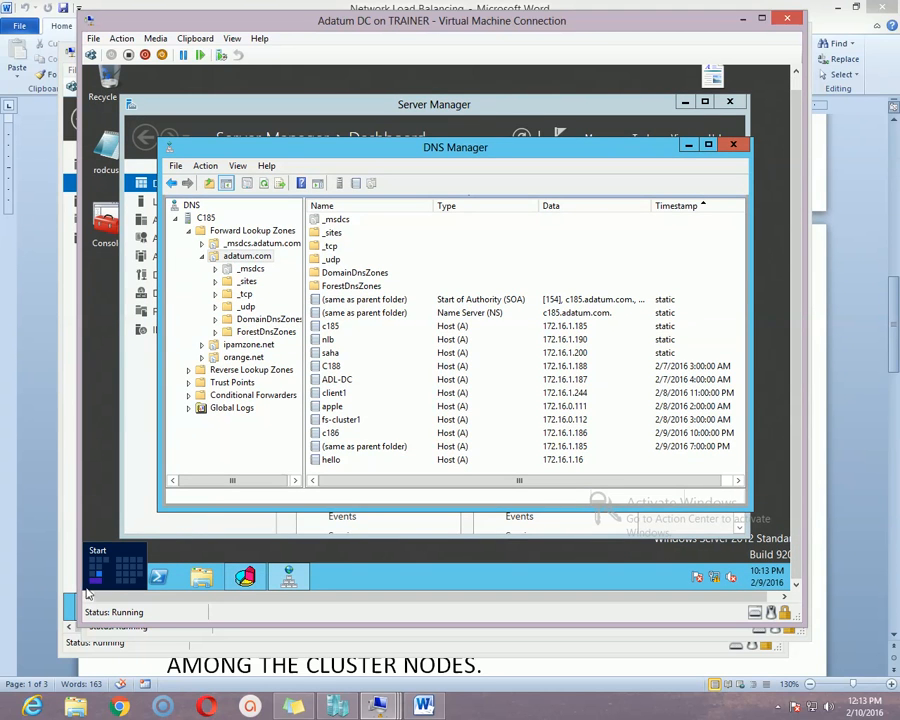
left_click(88, 593)
Launch Internet Explorer, dismiss the restore-session notice, and select the address bar.
left_click(297, 400)
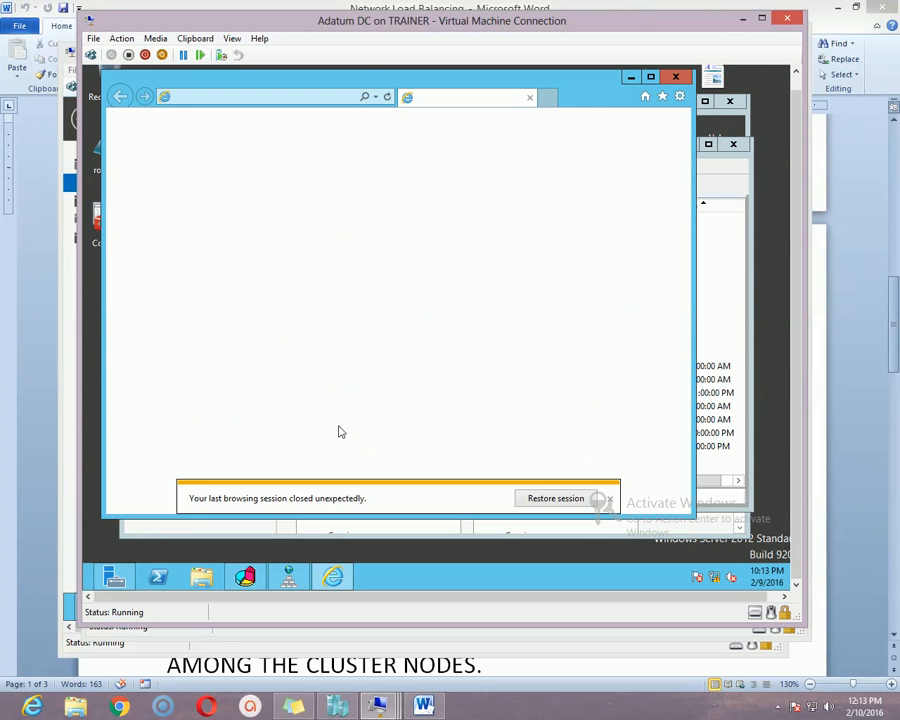
left_click(609, 498)
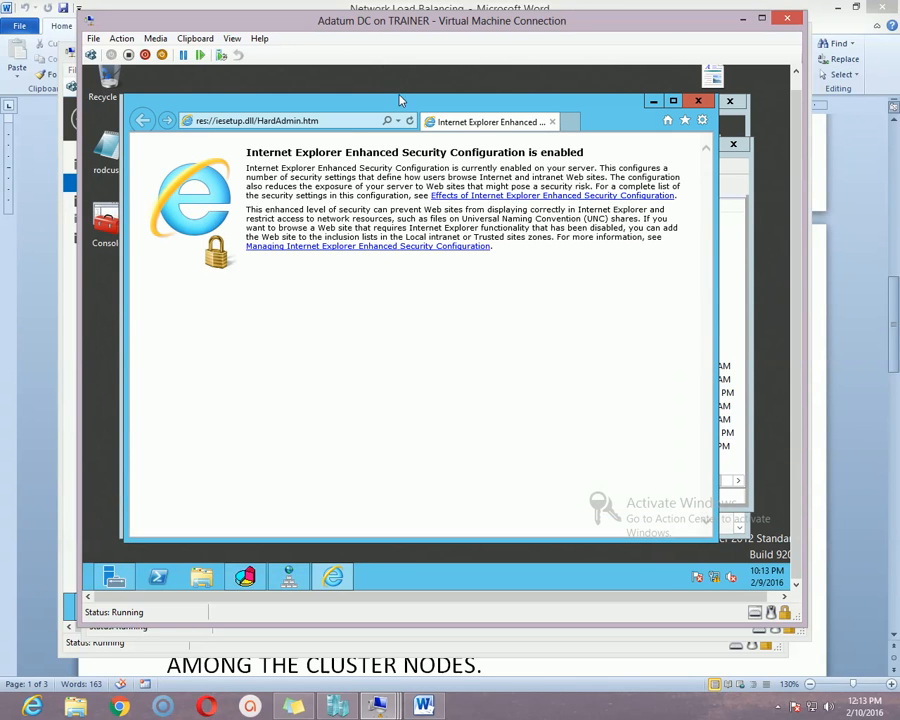
left_click(362, 121)
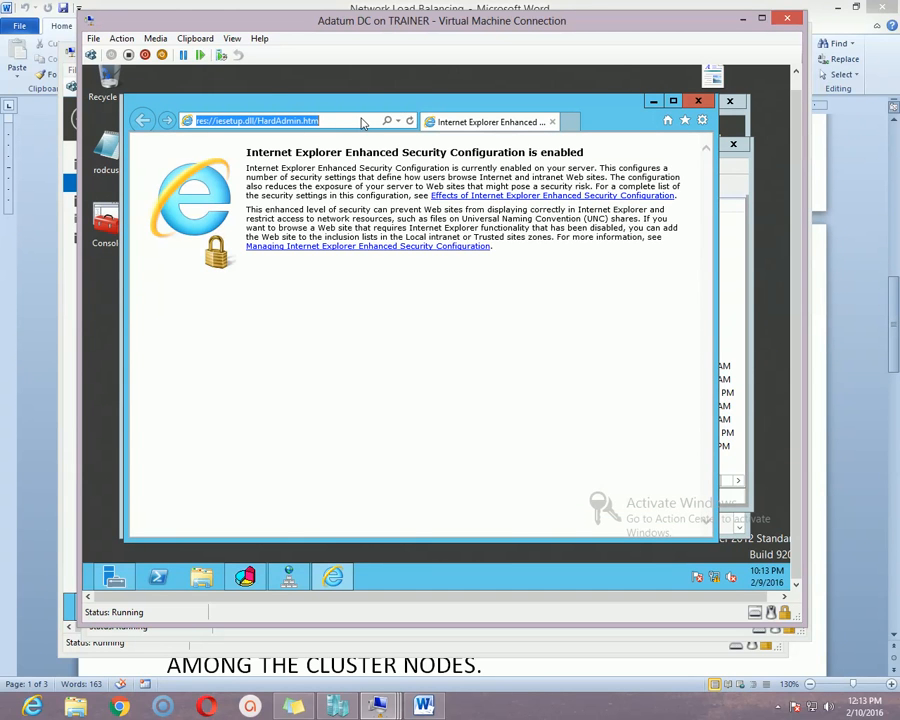